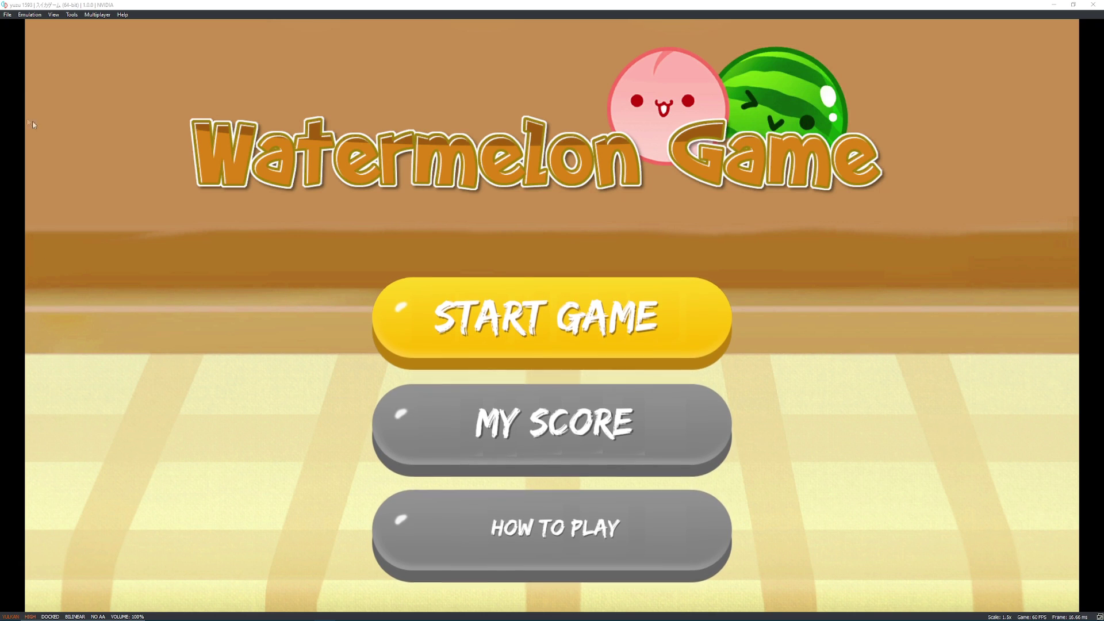
# Stop the running Watermelon Game emulation and return to the game list
pyautogui.click(22, 12)
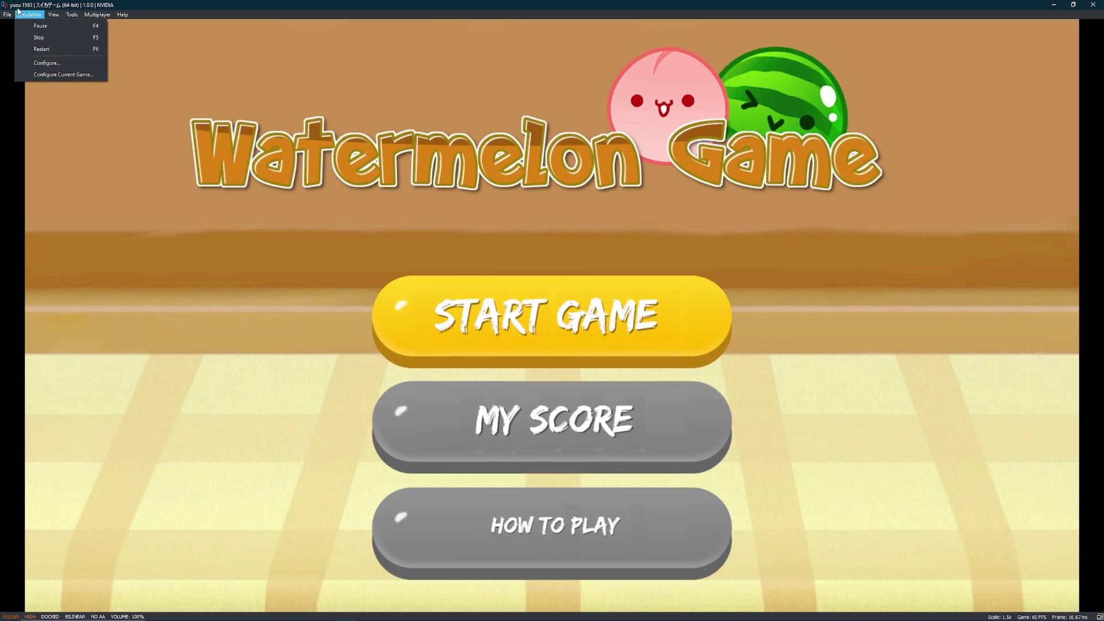
pyautogui.click(39, 38)
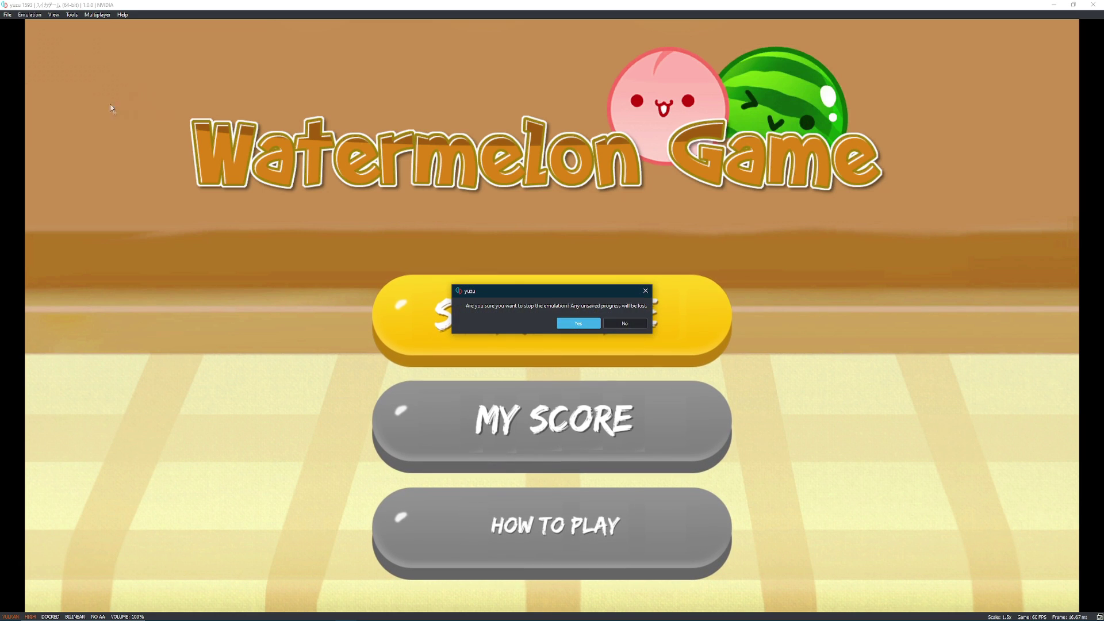
pyautogui.click(563, 320)
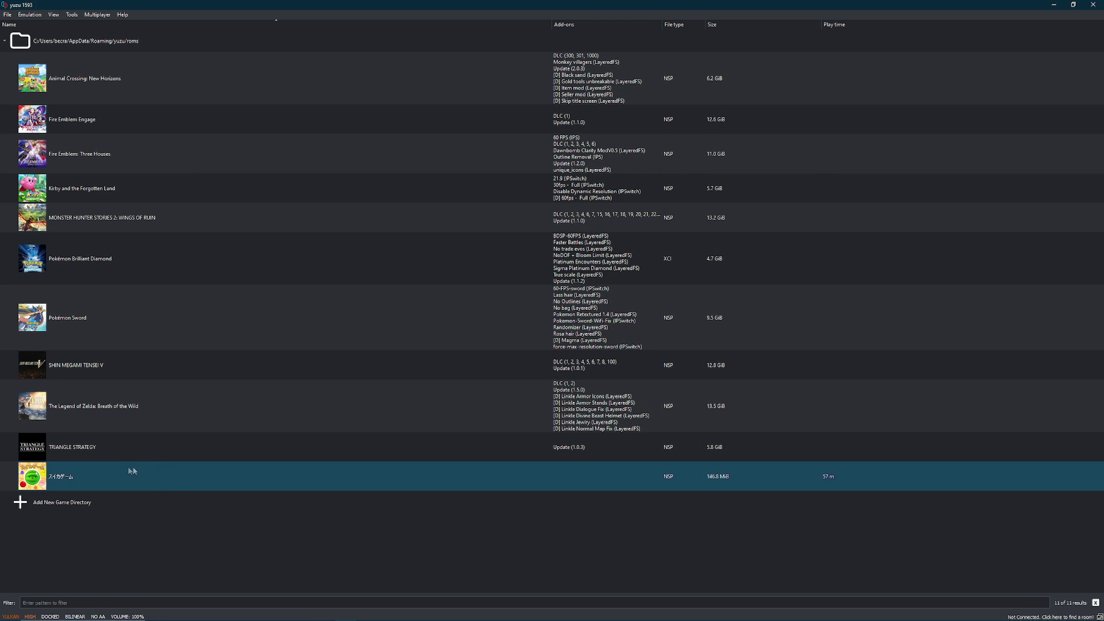
# Dump the RomFS of スイカゲーム, using its Program entry as the dump target
pyautogui.rightClick(67, 485)
pyautogui.click(150, 544)
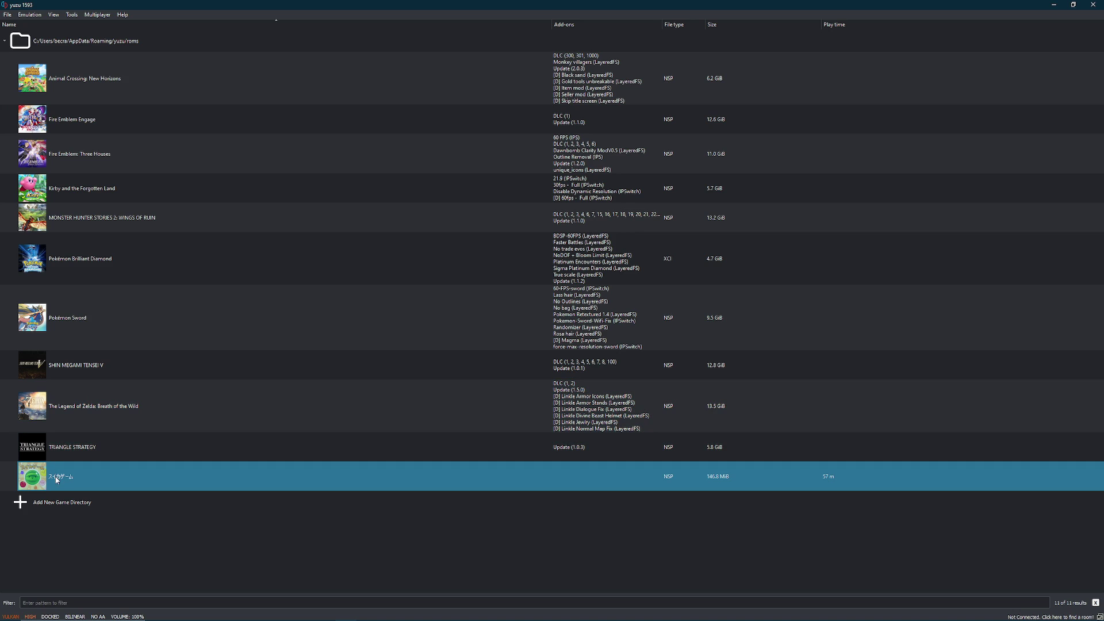
pyautogui.rightClick(56, 477)
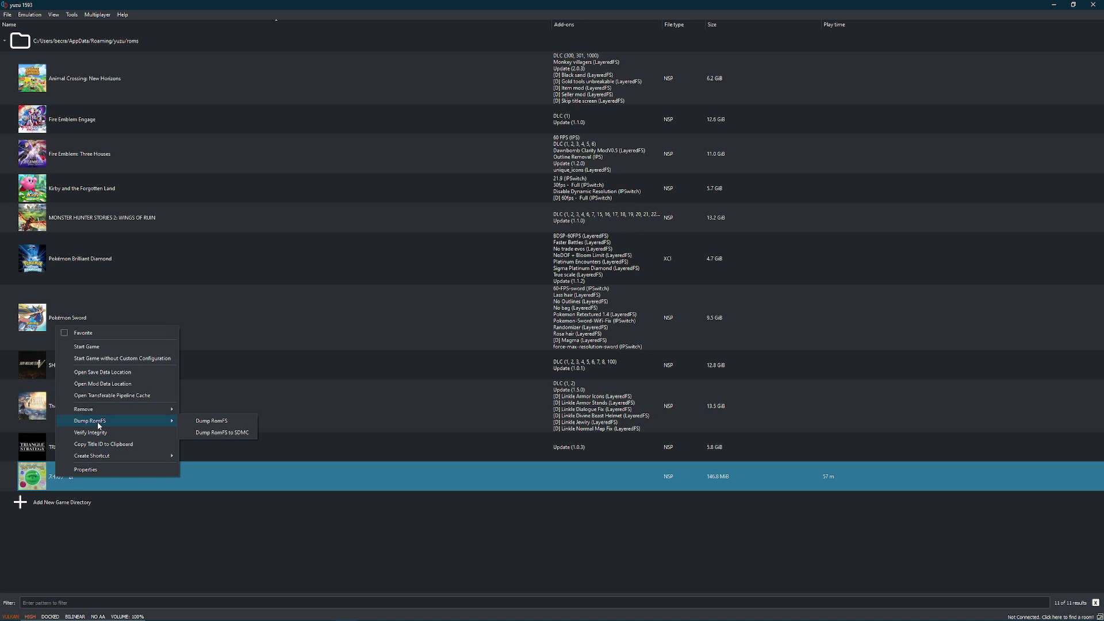
pyautogui.click(212, 421)
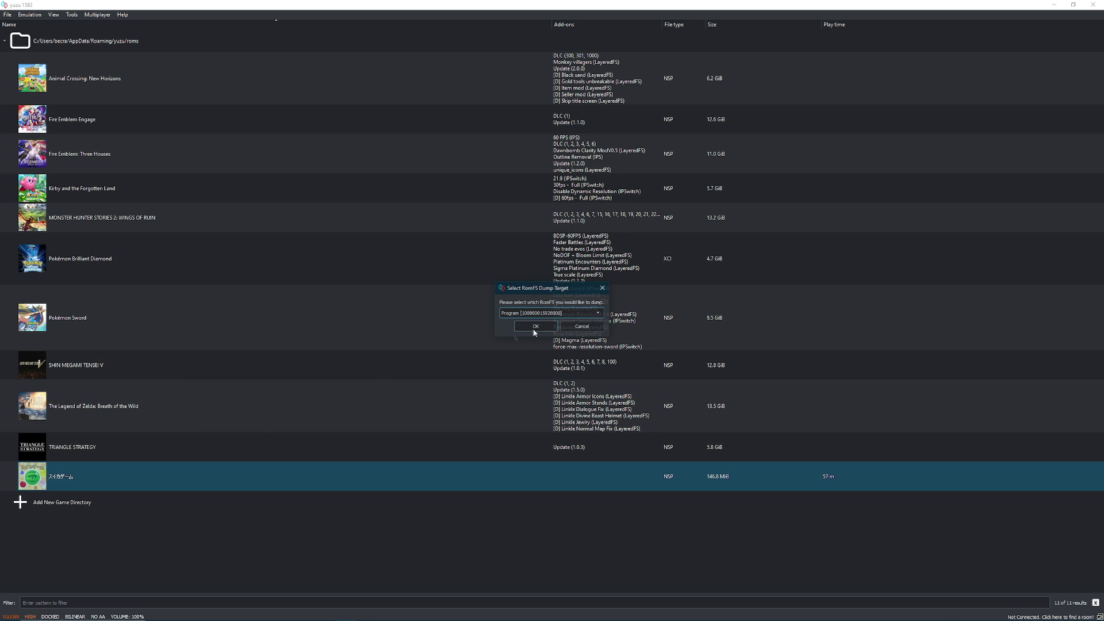
pyautogui.click(537, 326)
pyautogui.click(537, 333)
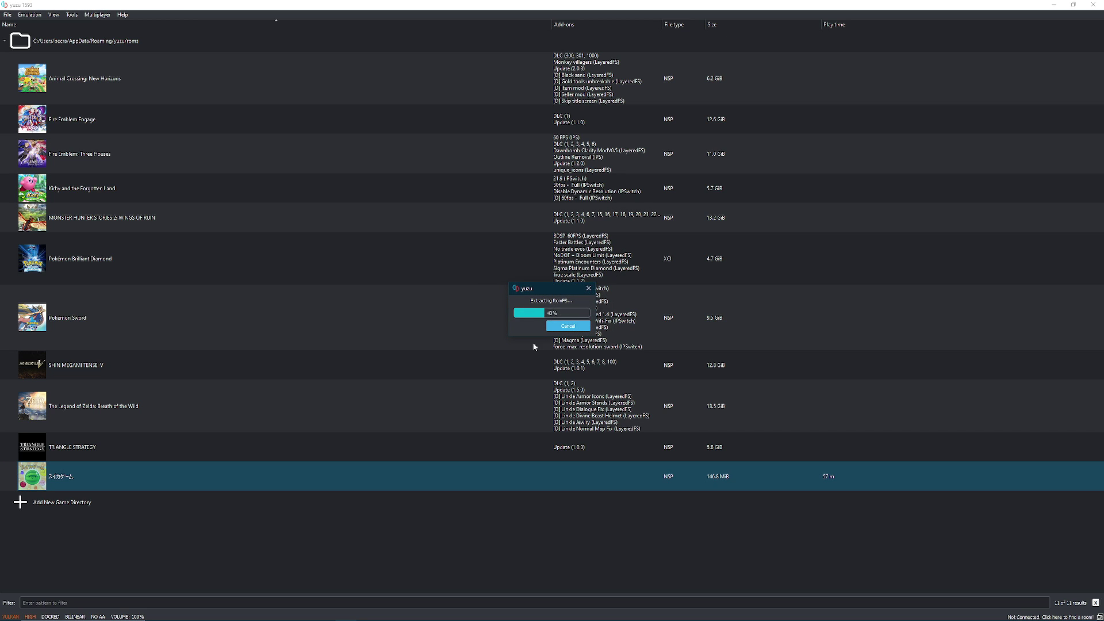
pyautogui.click(584, 325)
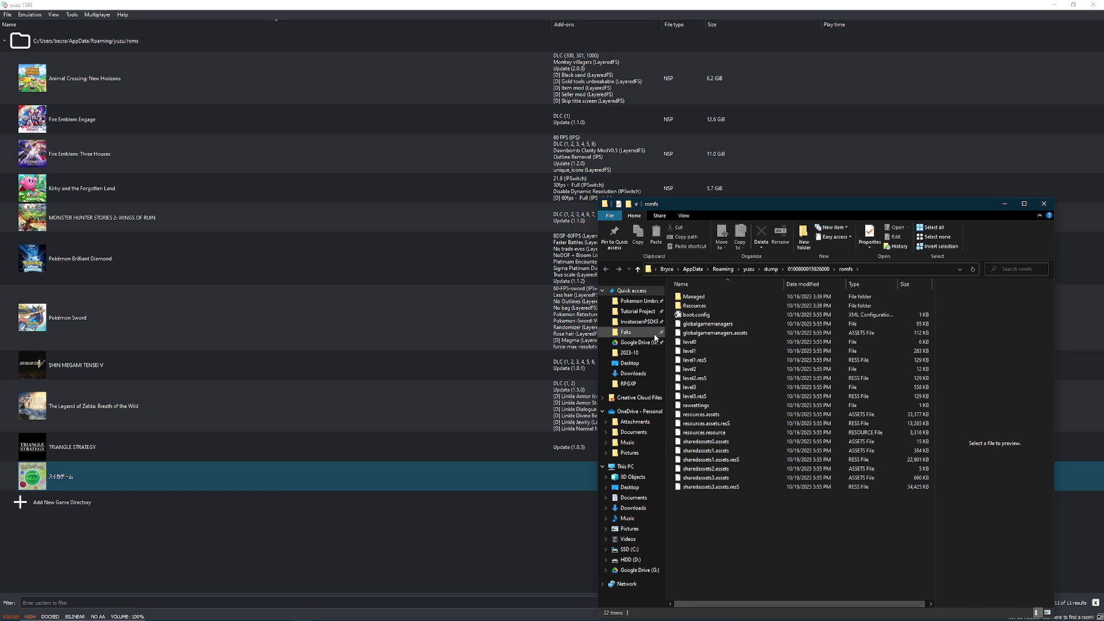
# Open Downloads in a separate window beside the romfs folder and delete watermelon.game.patches.zip and xdeltaUI.zip
pyautogui.rightClick(637, 375)
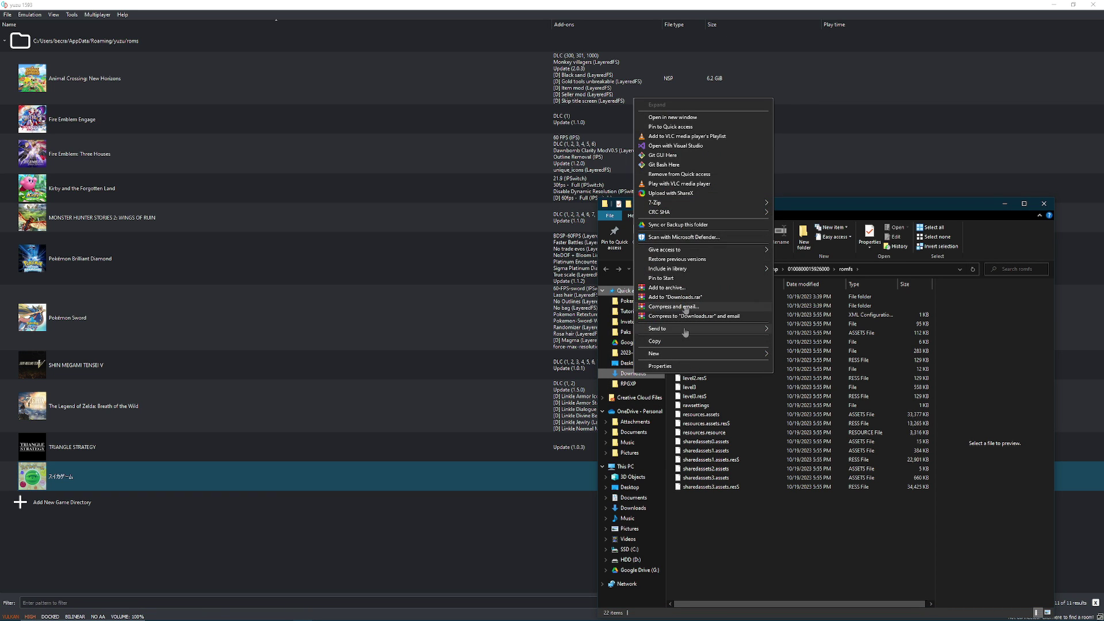
pyautogui.click(658, 115)
pyautogui.moveTo(727, 206); pyautogui.dragTo(224, 180)
pyautogui.click(214, 284)
pyautogui.keyDown('shift'); pyautogui.click(284, 292); pyautogui.keyUp('shift')
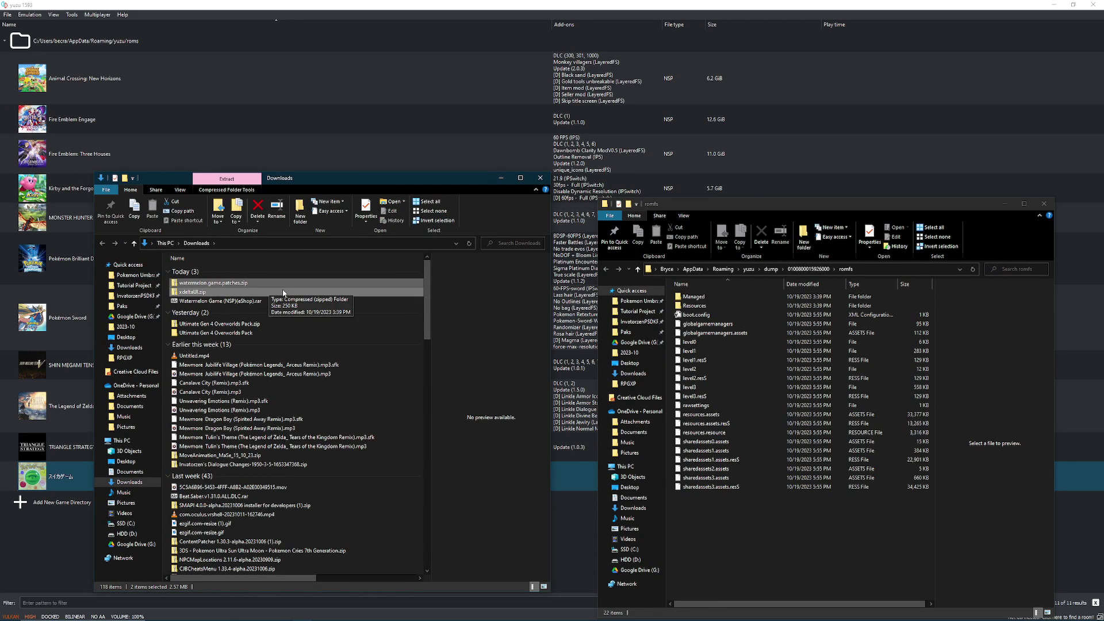
pyautogui.press('Delete')
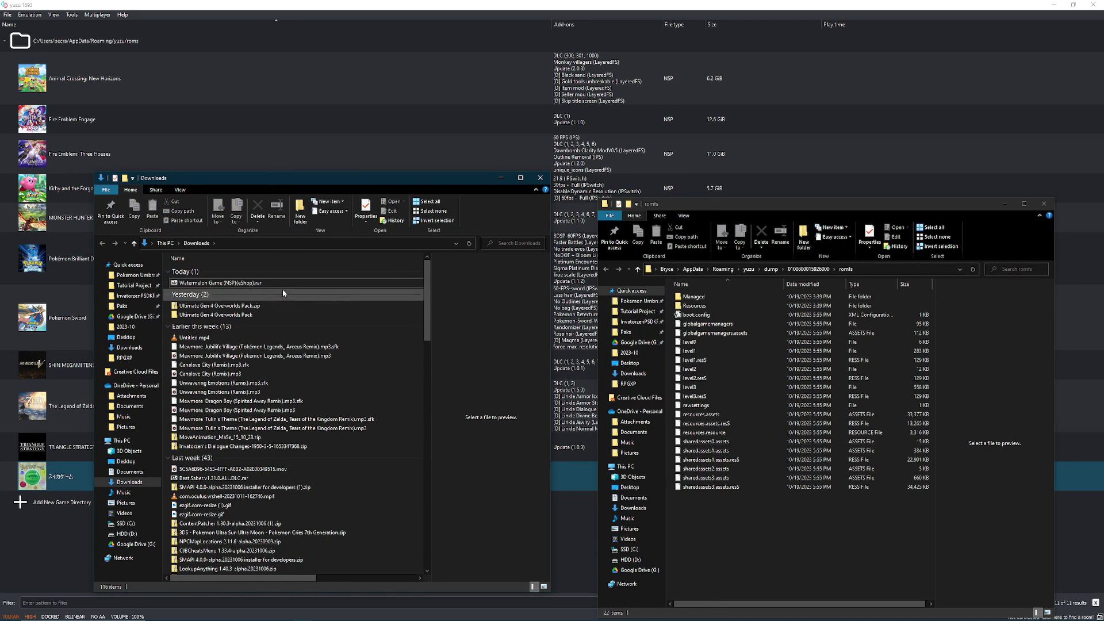
# Create a folder named xdelta in Downloads and open it
pyautogui.rightClick(168, 284)
pyautogui.moveTo(196, 420)
pyautogui.click(301, 415)
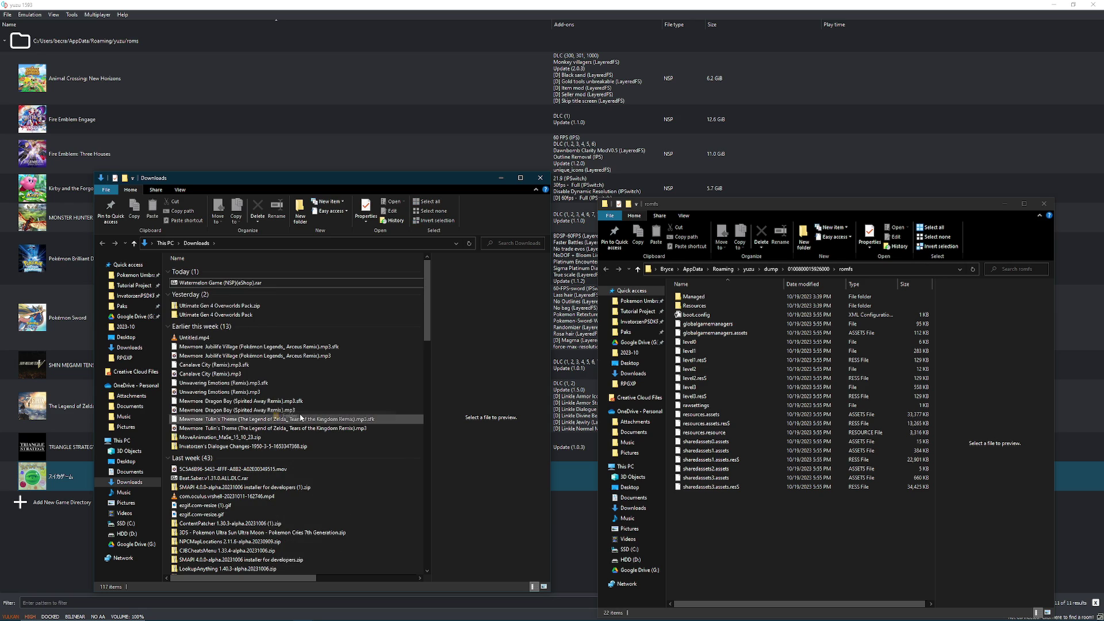
pyautogui.write('xdelta')
pyautogui.press('Return')
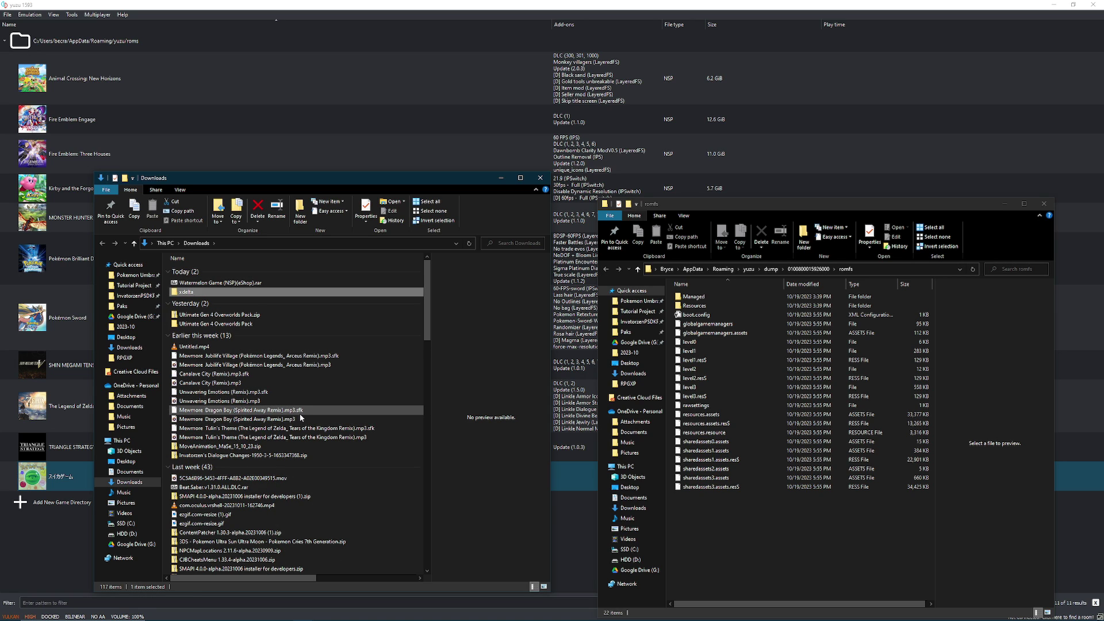
pyautogui.doubleClick(236, 291)
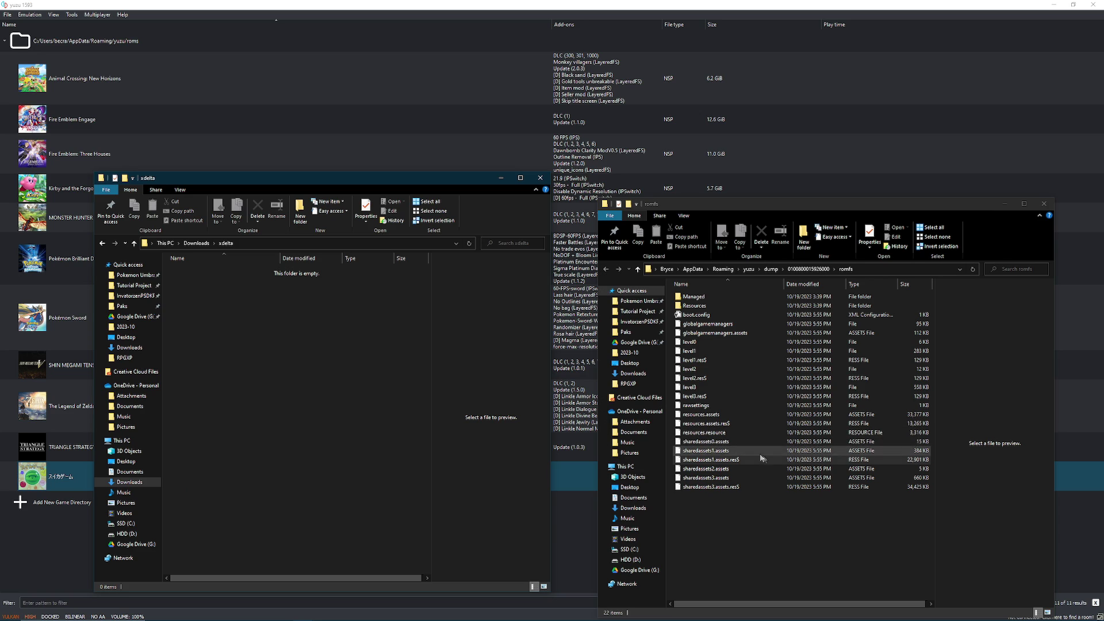
# Copy resources.assets, sharedassets1.assets and sharedassets3.assets from the romfs dump into the xdelta folder
pyautogui.click(709, 417)
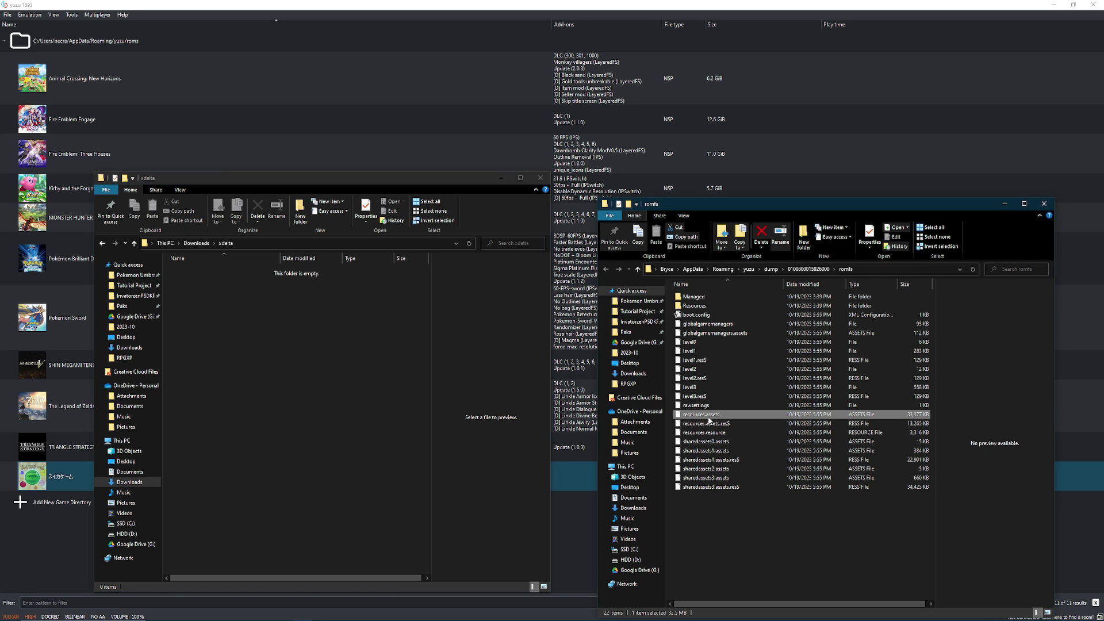
pyautogui.keyDown('ctrl'); pyautogui.click(708, 451); pyautogui.keyUp('ctrl')
pyautogui.keyDown('ctrl'); pyautogui.click(713, 480); pyautogui.keyUp('ctrl')
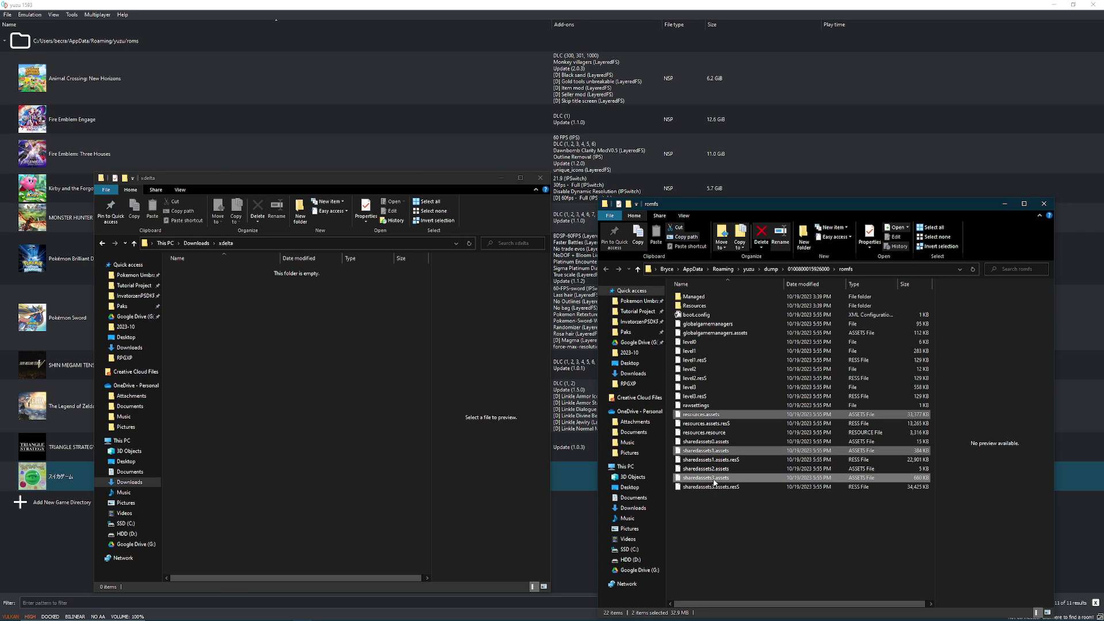
pyautogui.click(332, 368)
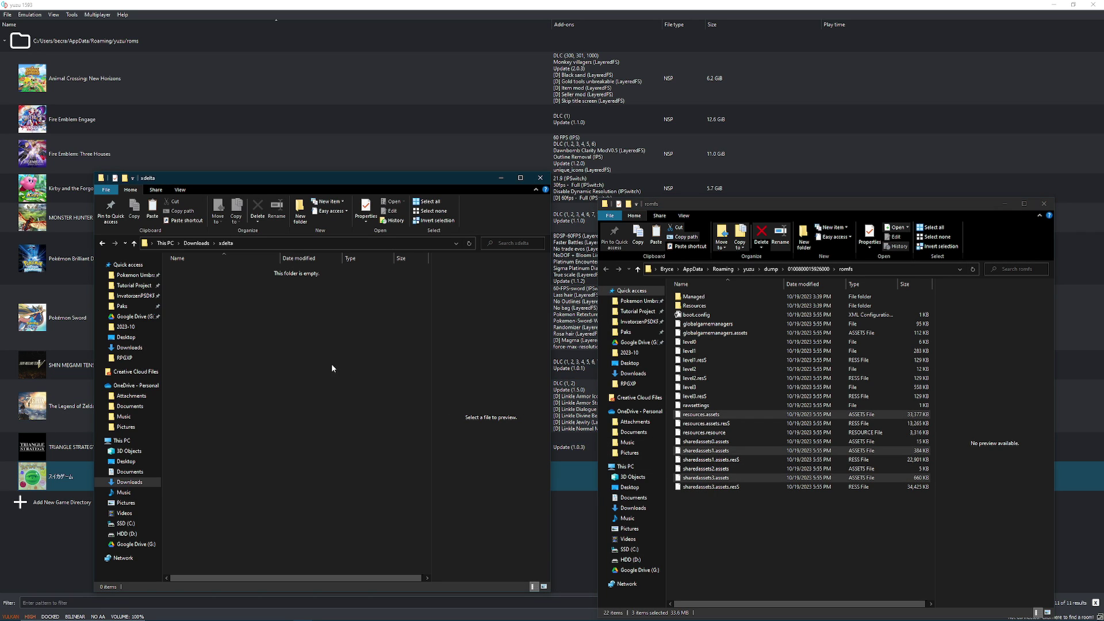
pyautogui.hotkey('ctrl', 'v')
pyautogui.click(196, 242)
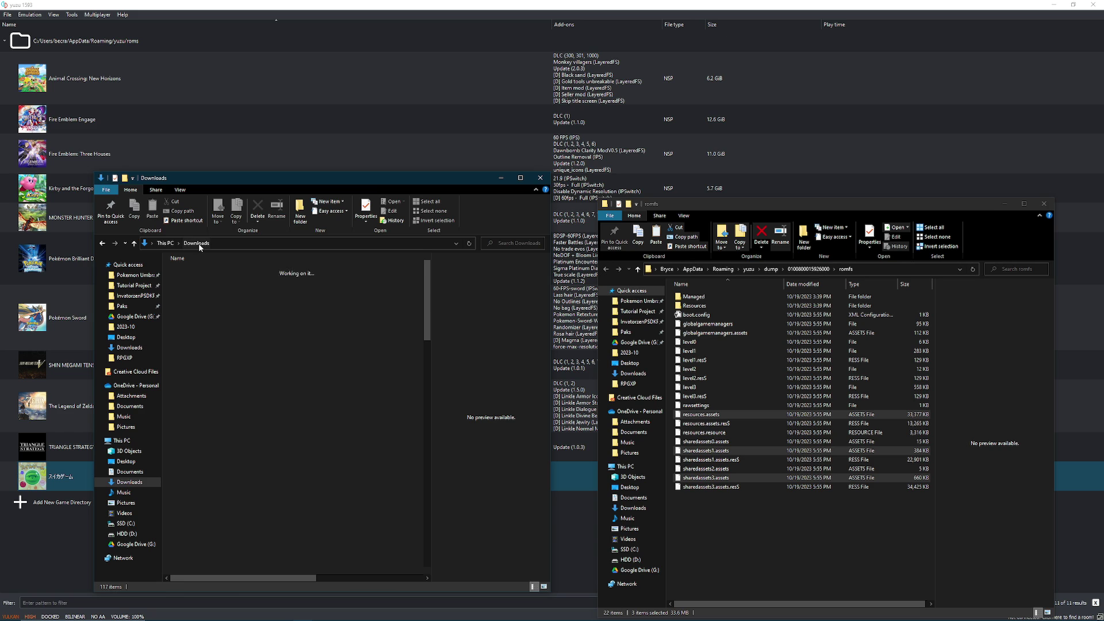
pyautogui.doubleClick(307, 394)
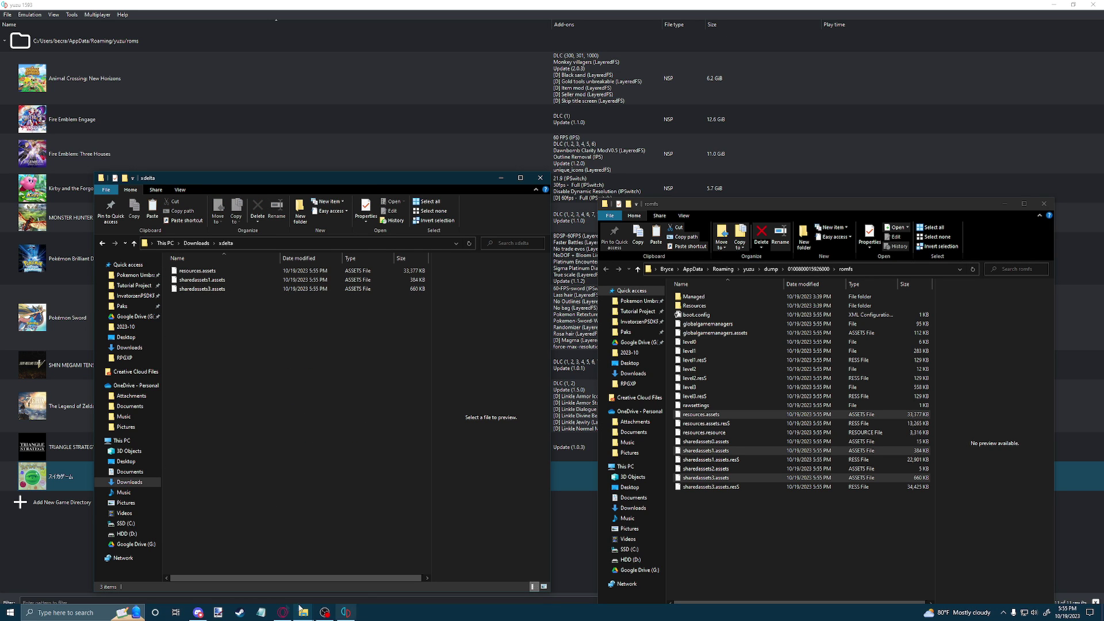
# Switch to the browser and examine the GBAtemp Watermelon Game English Patch thread and the GitHub repository's README
pyautogui.click(283, 612)
pyautogui.click(110, 7)
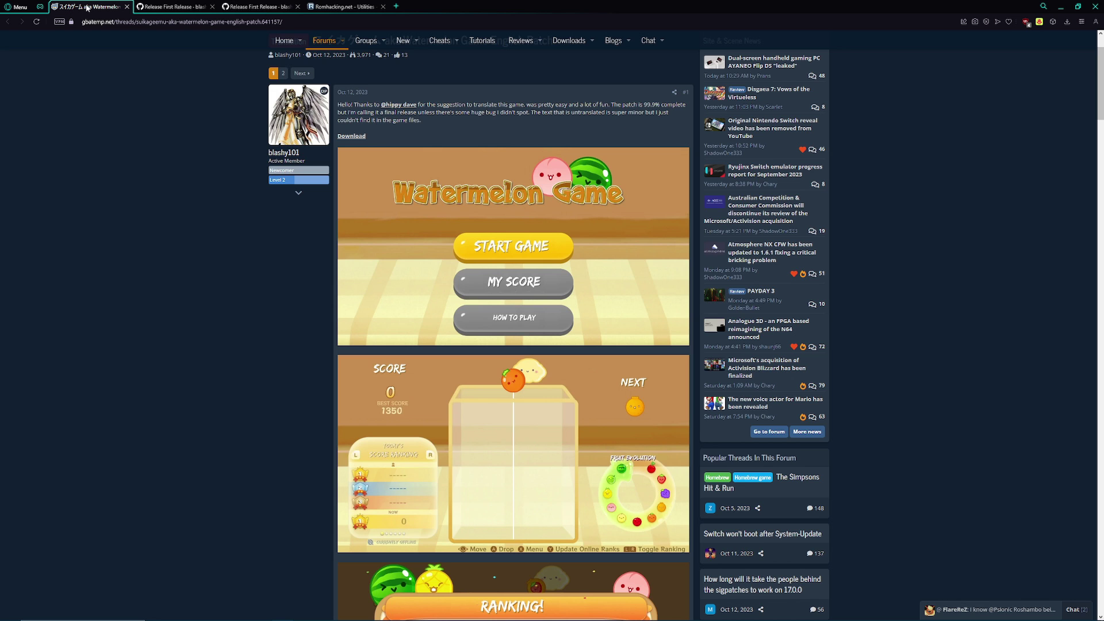
pyautogui.scroll(2, 283, 151)
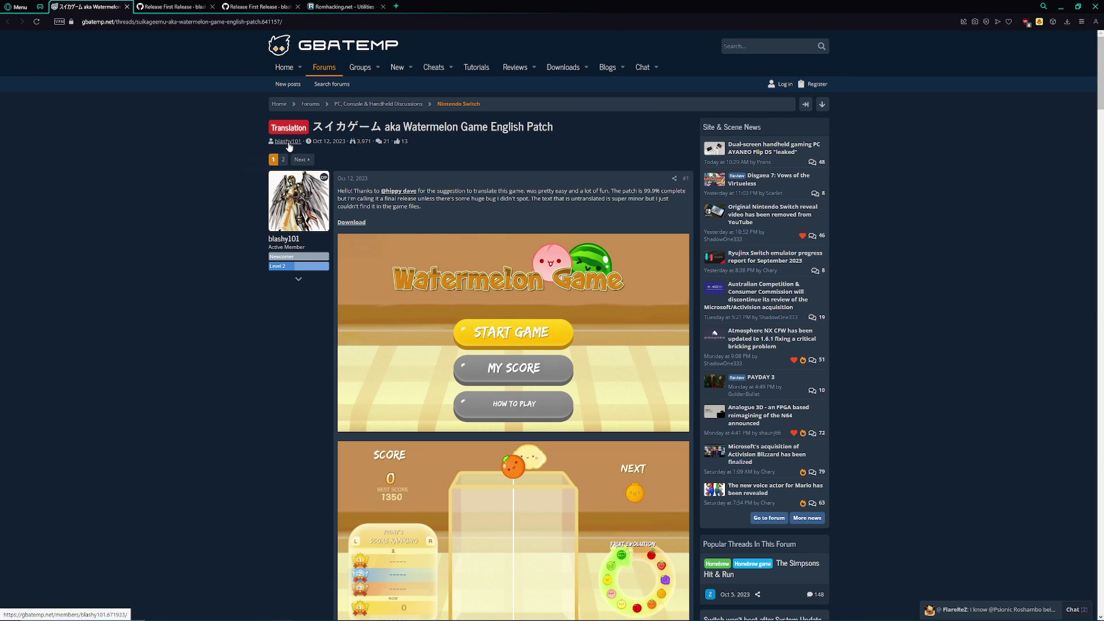
pyautogui.scroll(-2, 367, 221)
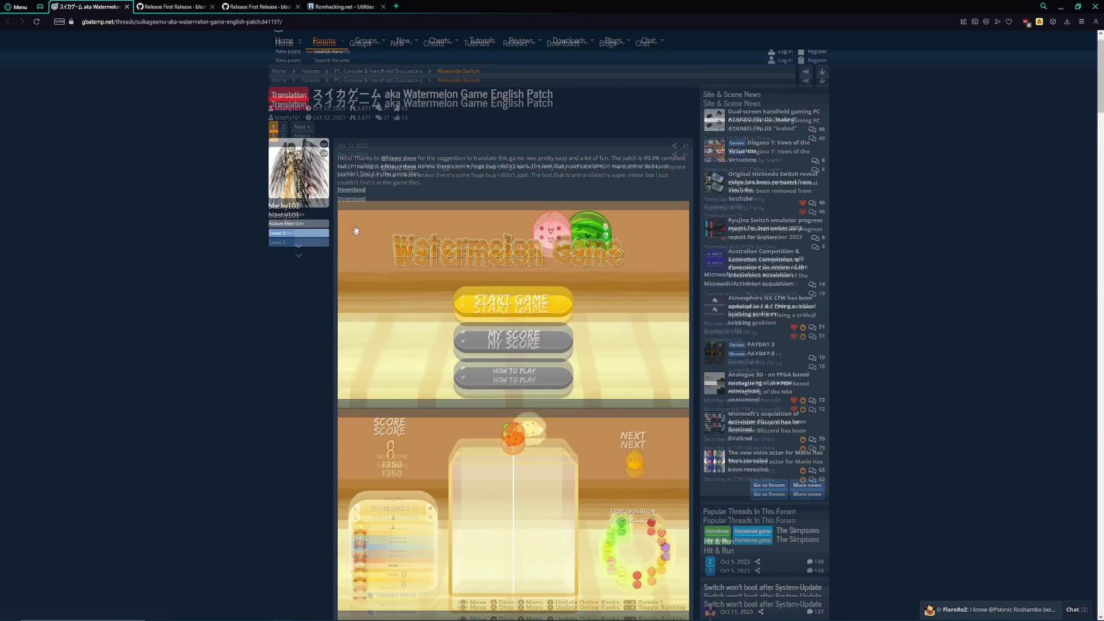
pyautogui.click(158, 8)
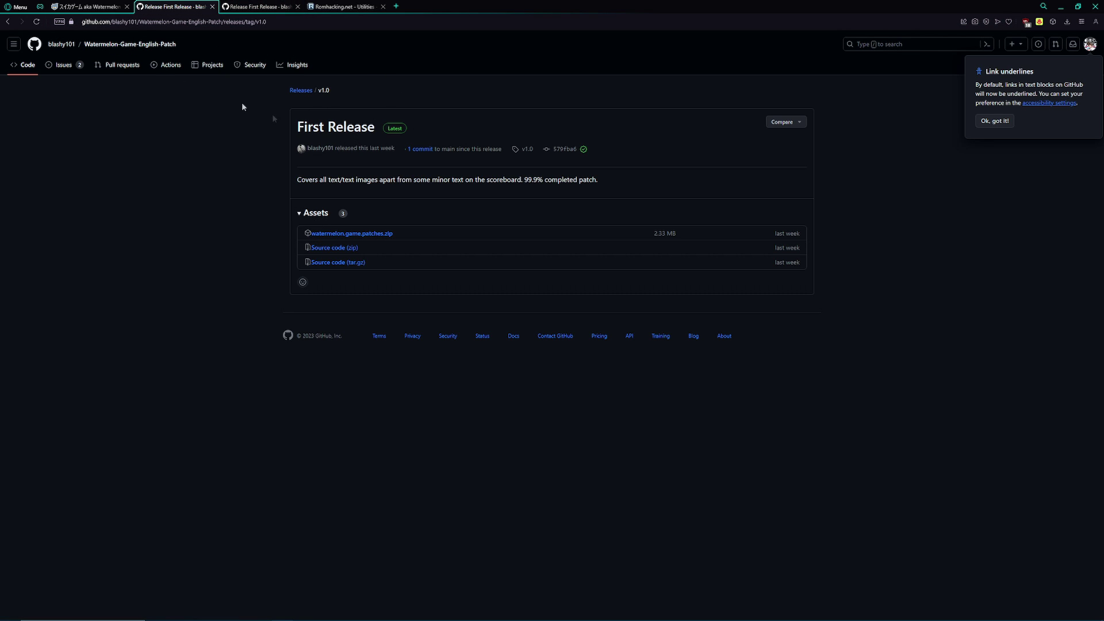
pyautogui.click(7, 23)
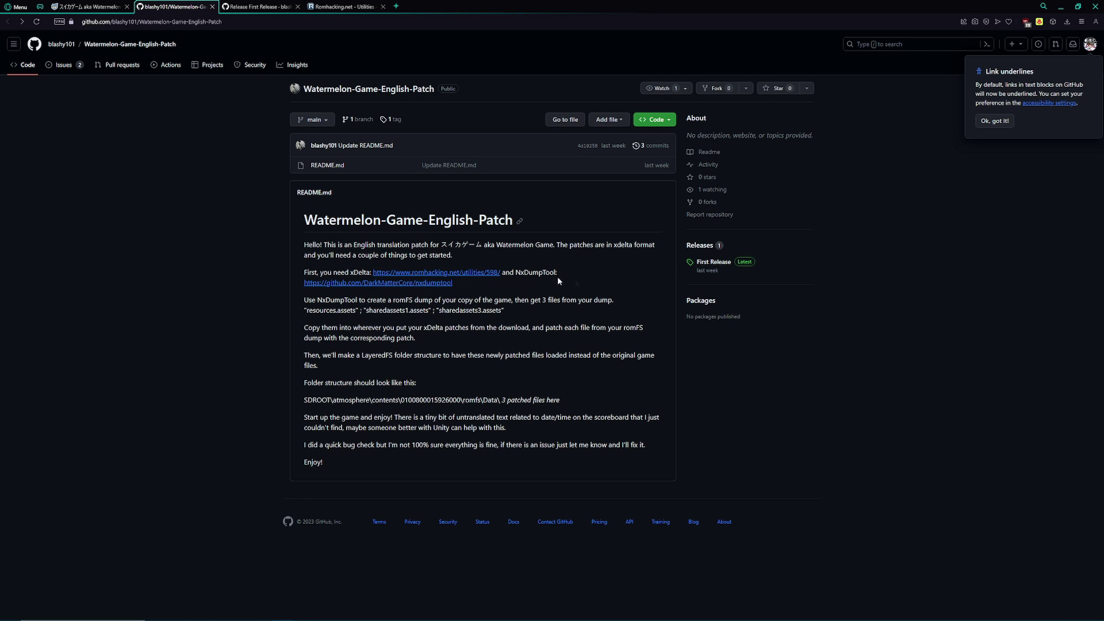
# Download watermelon.game.patches.zip from the repository's First Release and open the xdelta UI page on Romhacking.net
pyautogui.click(705, 265)
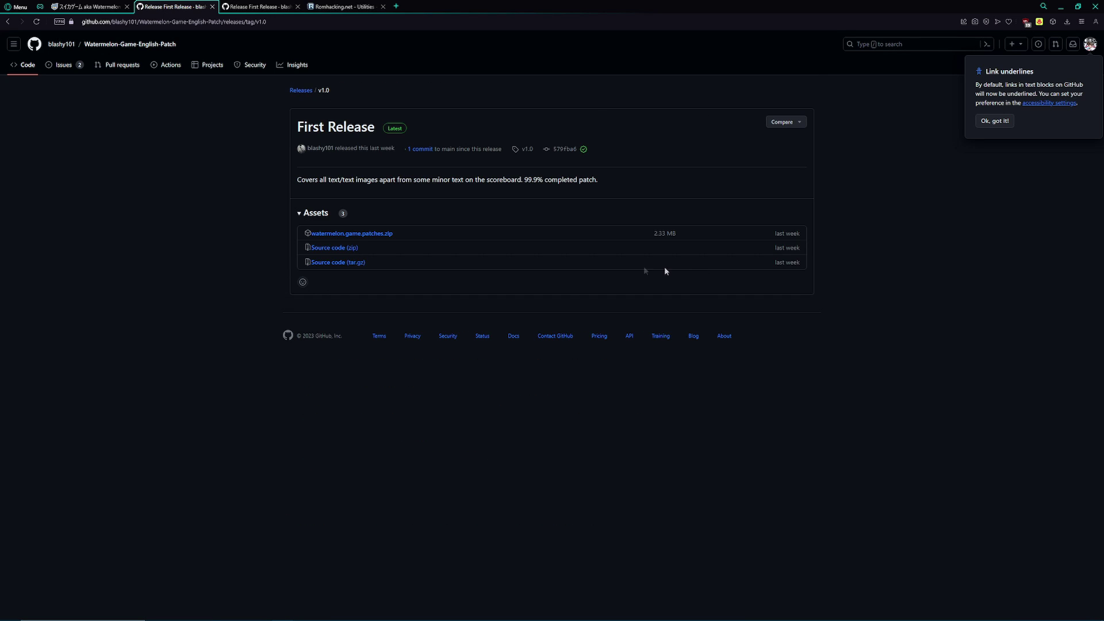
pyautogui.click(371, 239)
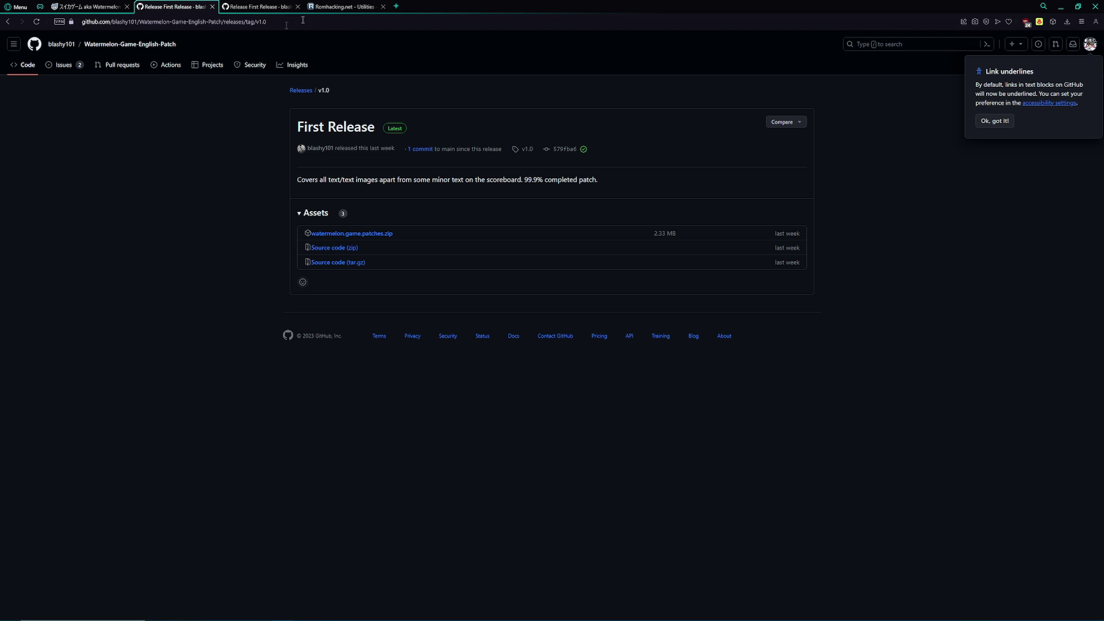
pyautogui.click(330, 11)
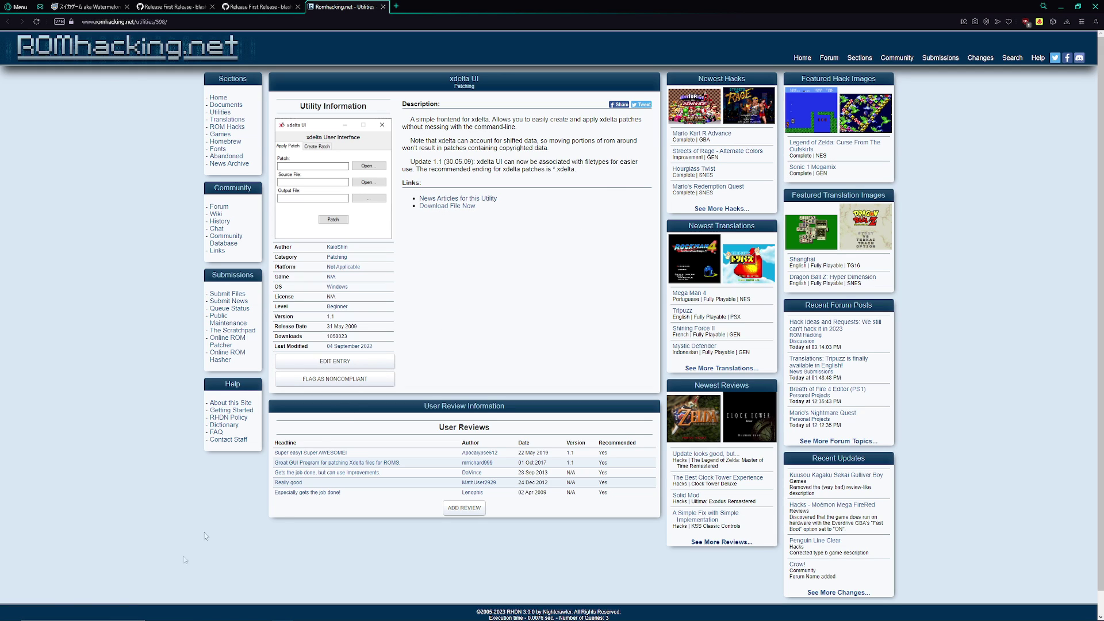
# Switch to File Explorer, go to Downloads and open xdeltaUI.zip in its own window
pyautogui.moveTo(303, 613)
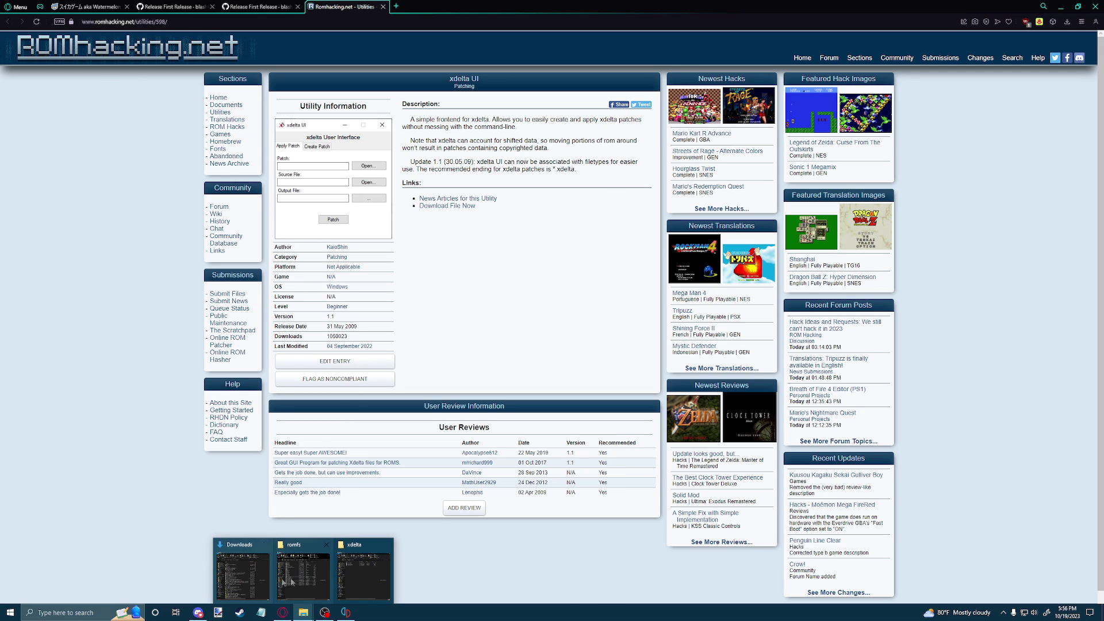
pyautogui.click(365, 554)
pyautogui.click(196, 243)
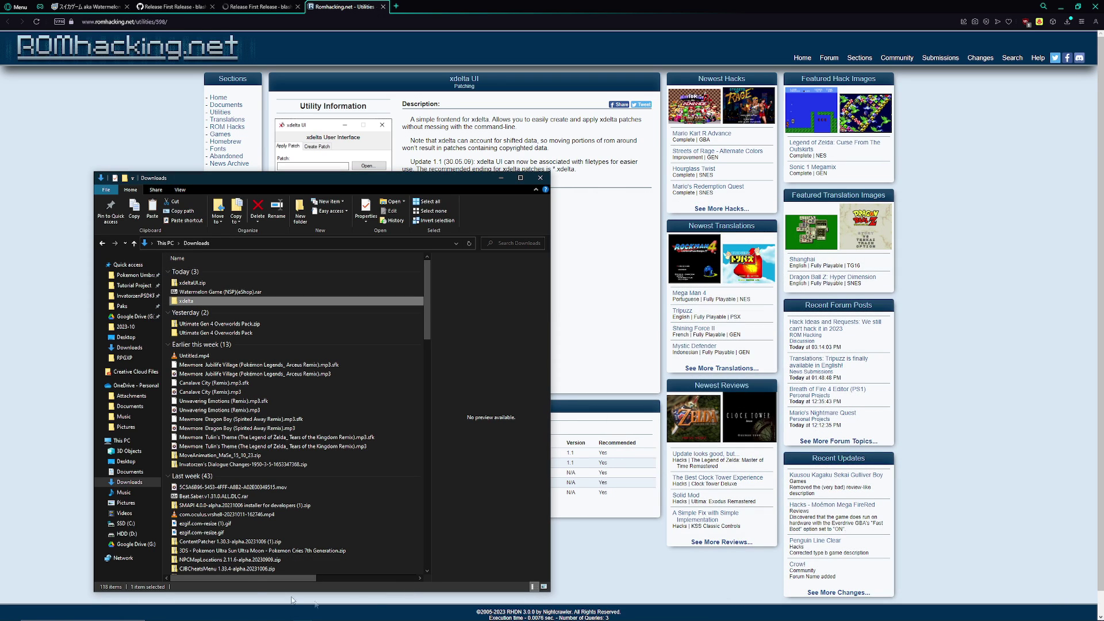
pyautogui.rightClick(201, 283)
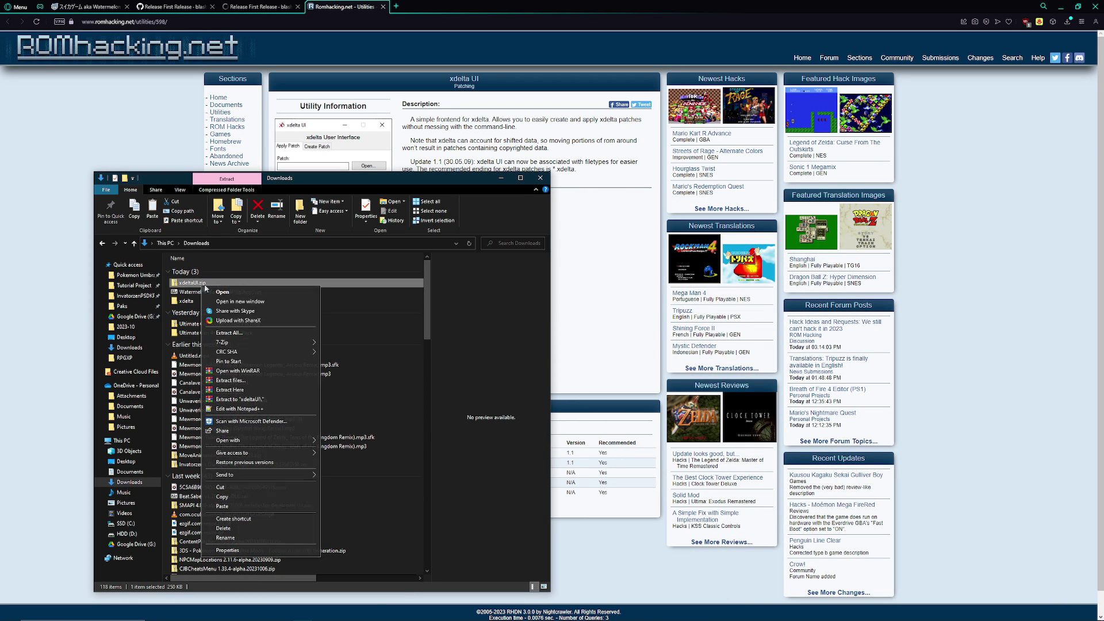
pyautogui.doubleClick(176, 283)
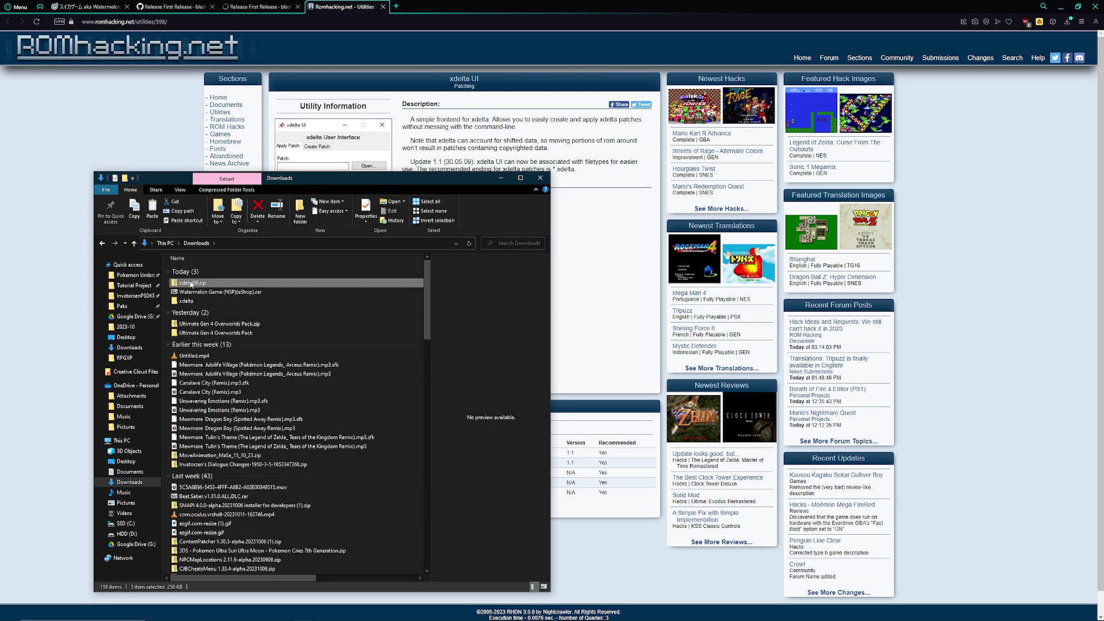
pyautogui.rightClick(190, 282)
pyautogui.click(226, 298)
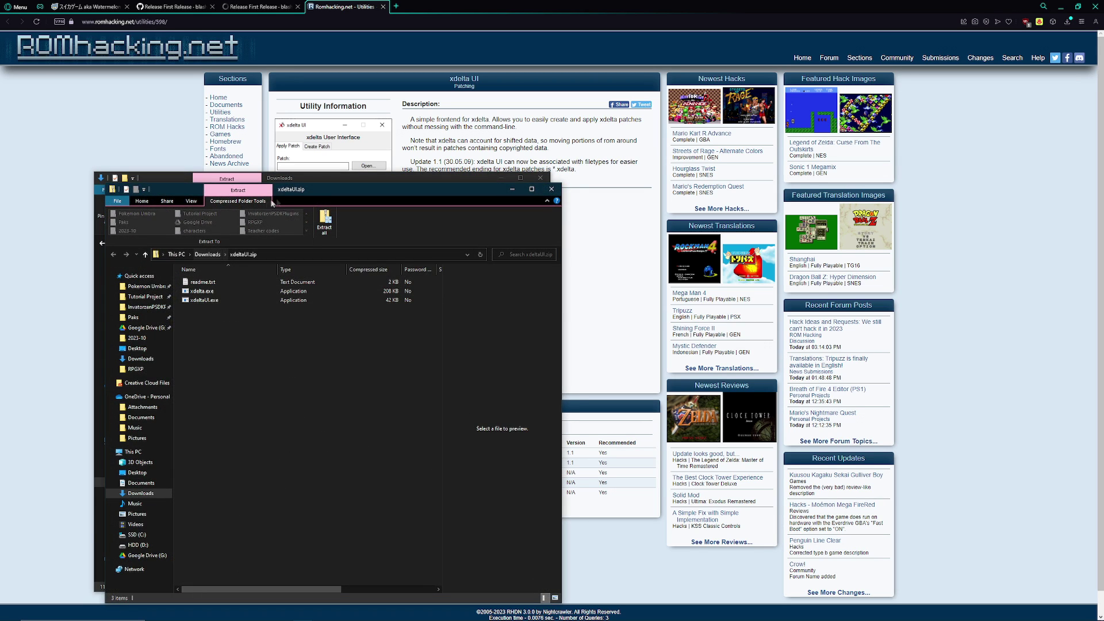
# Open the xdelta folder beside the archive and copy xdelta.exe and xdeltaUI.exe into it
pyautogui.doubleClick(207, 304)
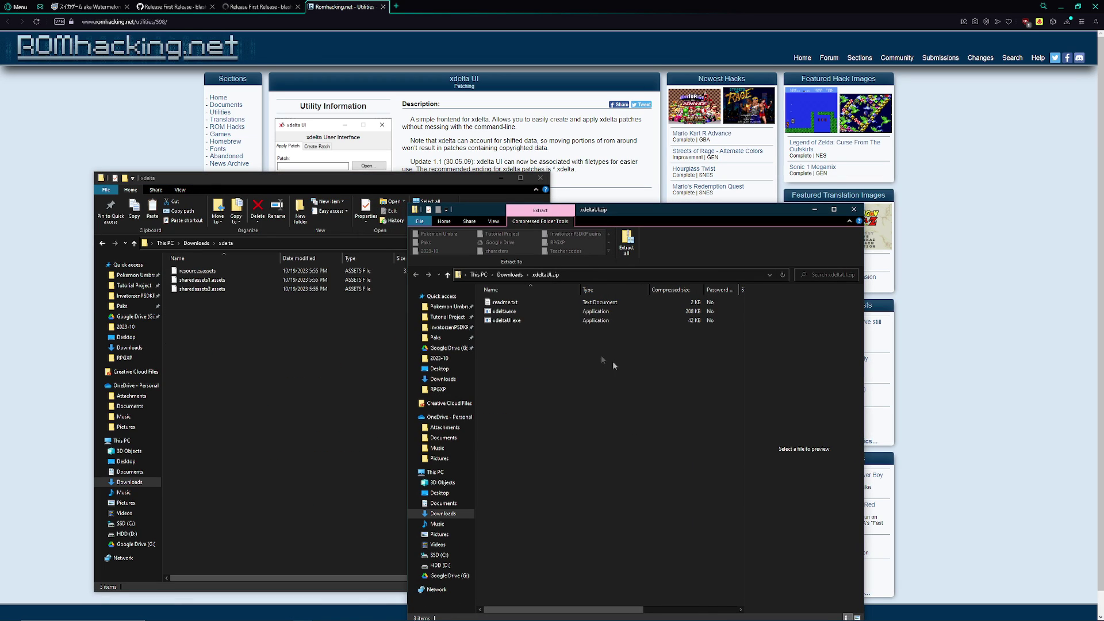
pyautogui.moveTo(612, 360); pyautogui.dragTo(303, 377)
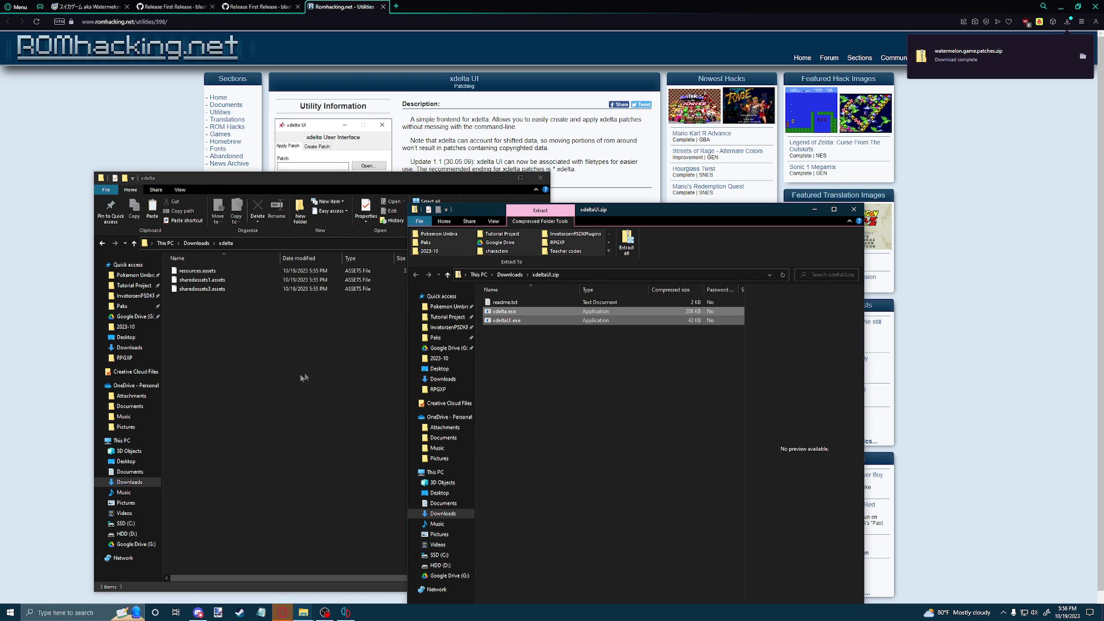
pyautogui.moveTo(502, 315); pyautogui.dragTo(284, 388)
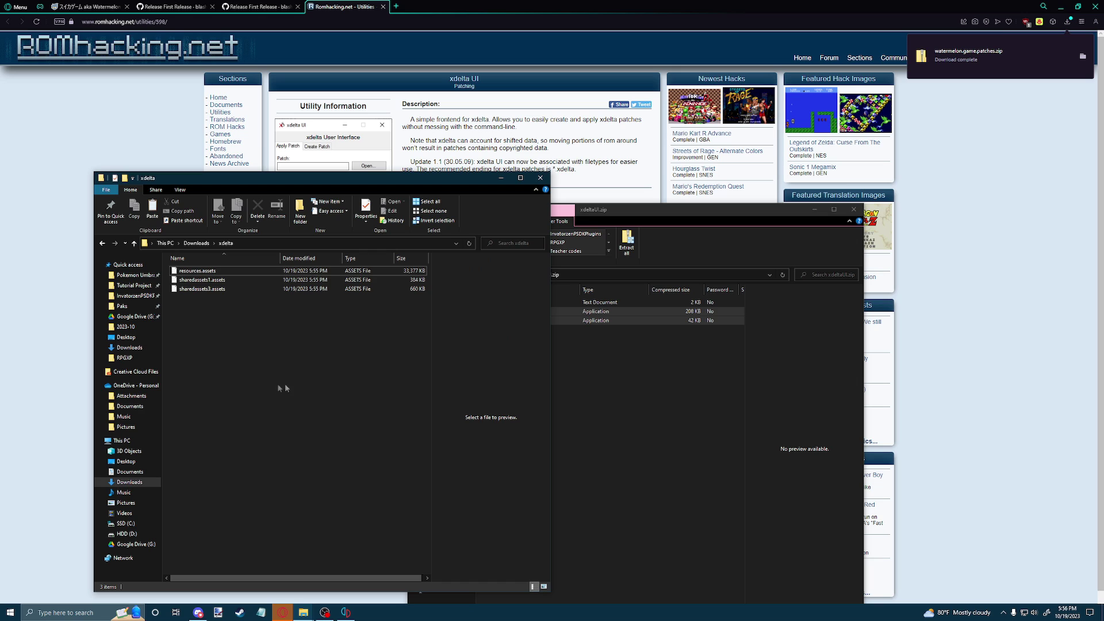
# Open the downloaded watermelon.game.patches.zip in File Explorer and bring the xdelta folder window up beside it
pyautogui.click(1083, 56)
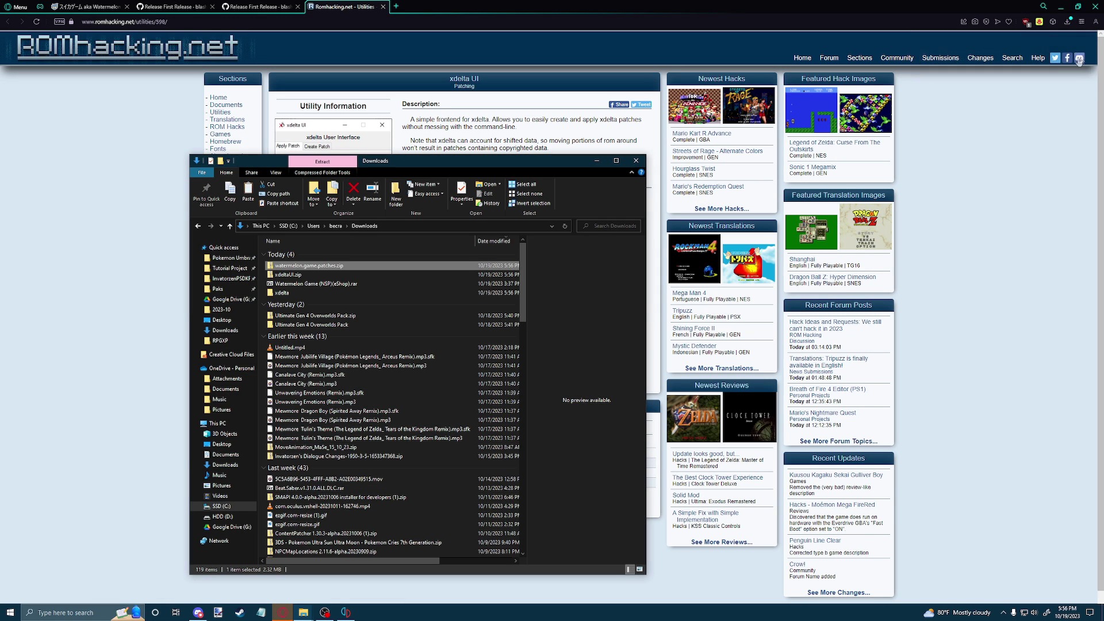
pyautogui.press('Return')
pyautogui.moveTo(415, 172); pyautogui.dragTo(799, 187)
pyautogui.click(308, 614)
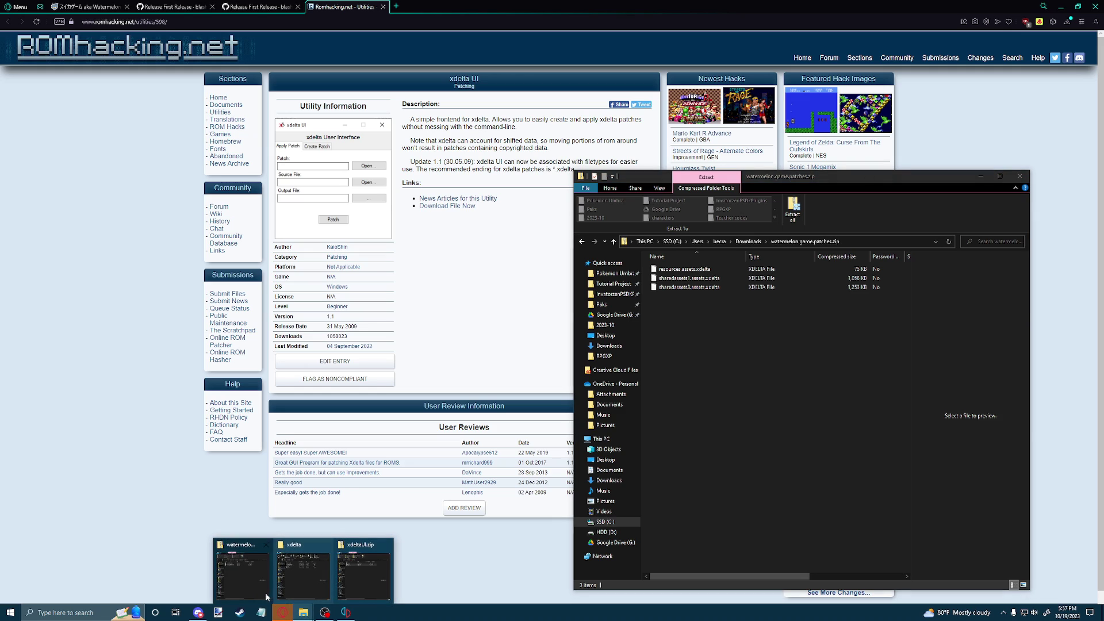
pyautogui.click(306, 570)
# Create a folder named New folder inside the xdelta folder and copy the three .xdelta patches from the archive into it
pyautogui.rightClick(275, 363)
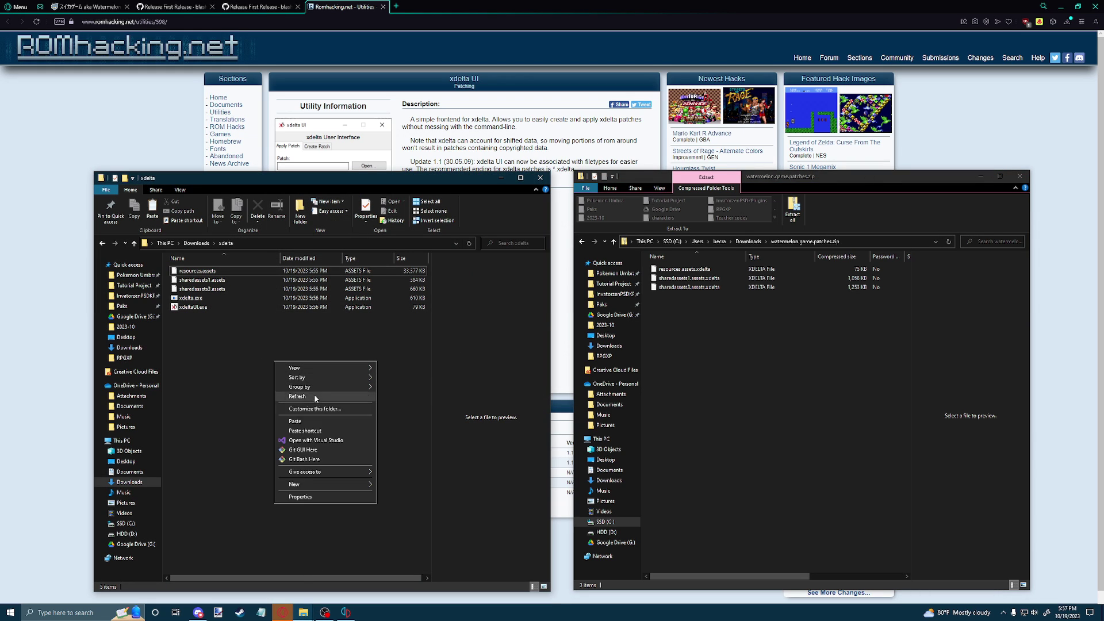
pyautogui.moveTo(300, 489)
pyautogui.click(394, 341)
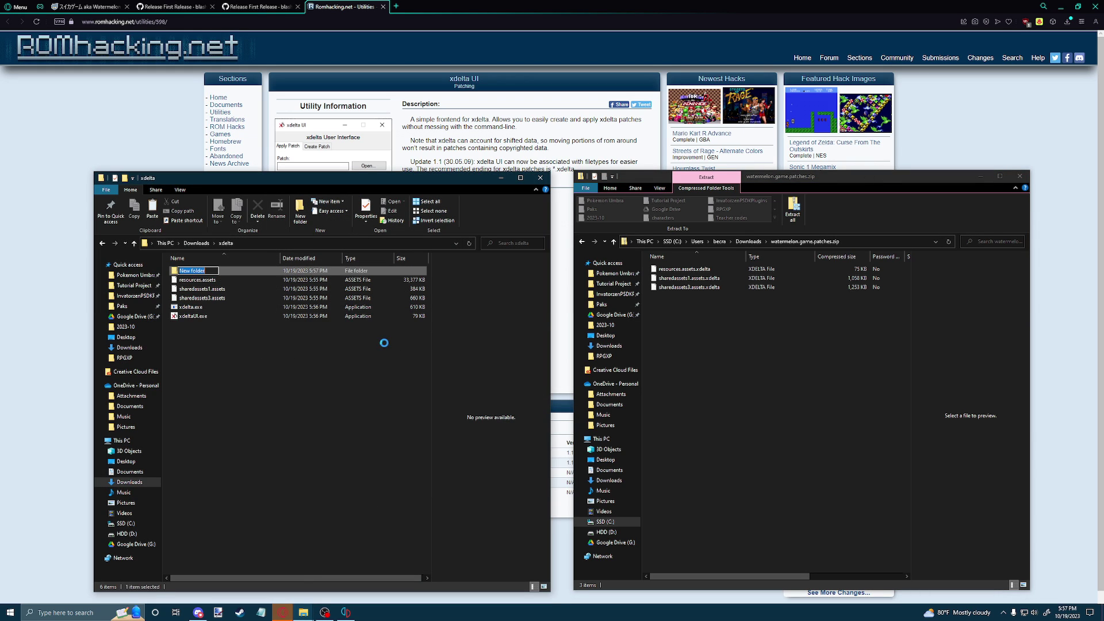
pyautogui.click(276, 438)
pyautogui.moveTo(726, 322); pyautogui.dragTo(702, 270)
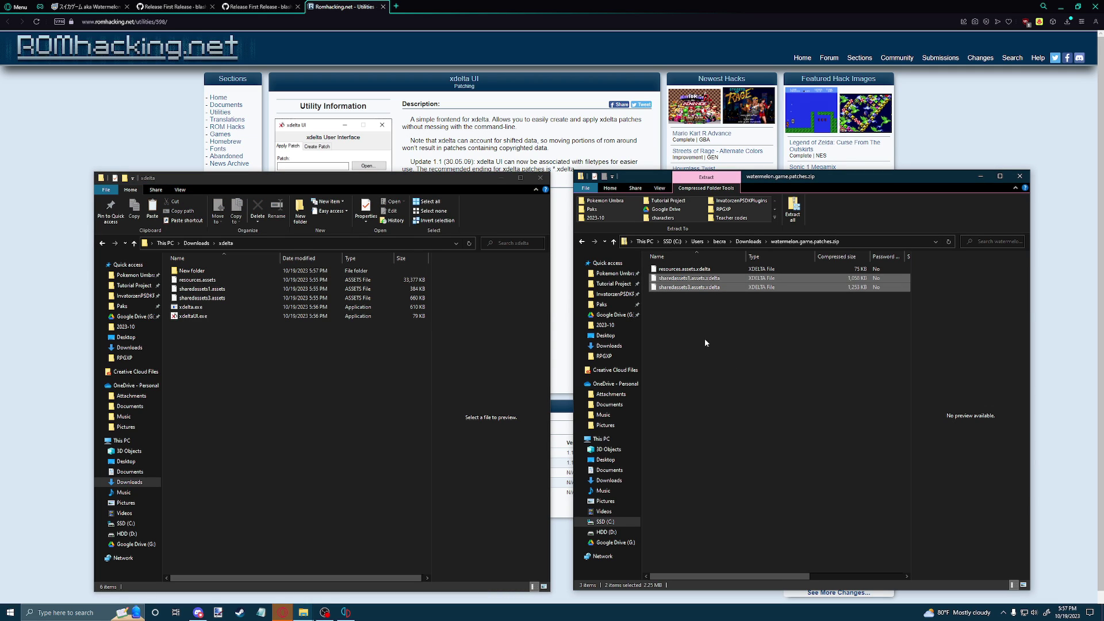
pyautogui.moveTo(726, 373); pyautogui.dragTo(191, 275)
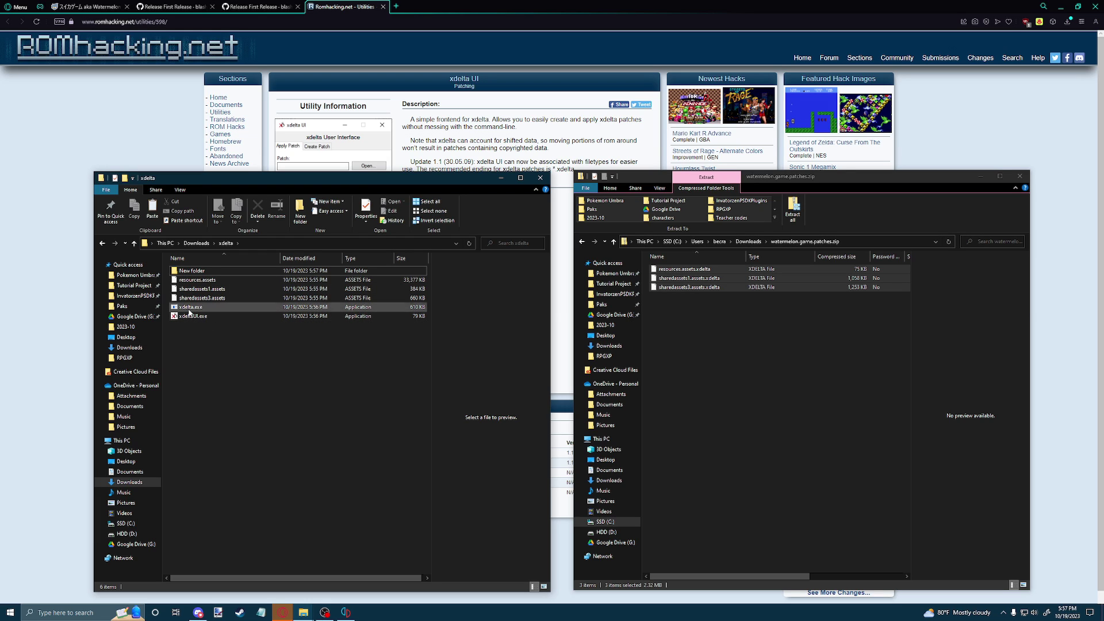
# Run xdelta.exe and then xdeltaUI.exe from the xdelta folder
pyautogui.doubleClick(188, 308)
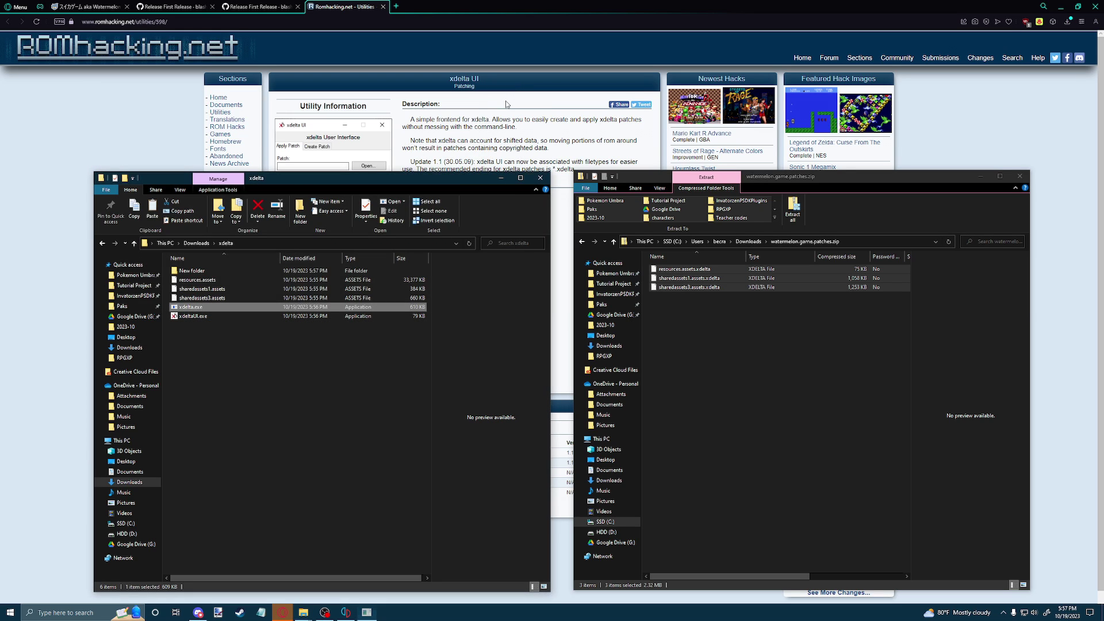
pyautogui.doubleClick(193, 316)
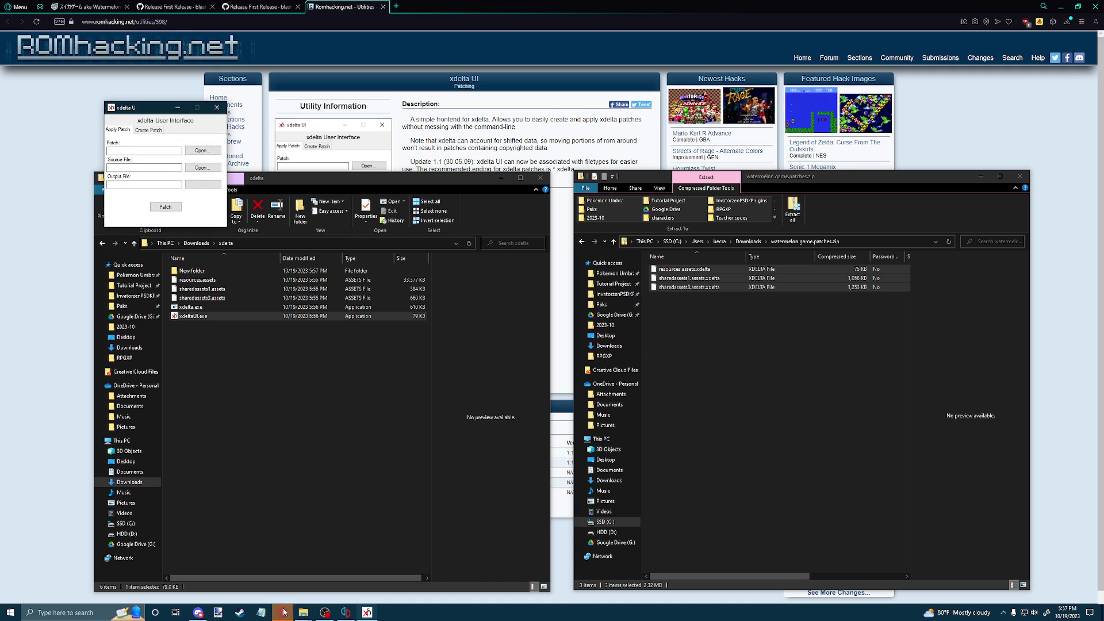
pyautogui.moveTo(284, 612)
# Create a folder named patched inside the xdelta folder and open it
pyautogui.rightClick(191, 343)
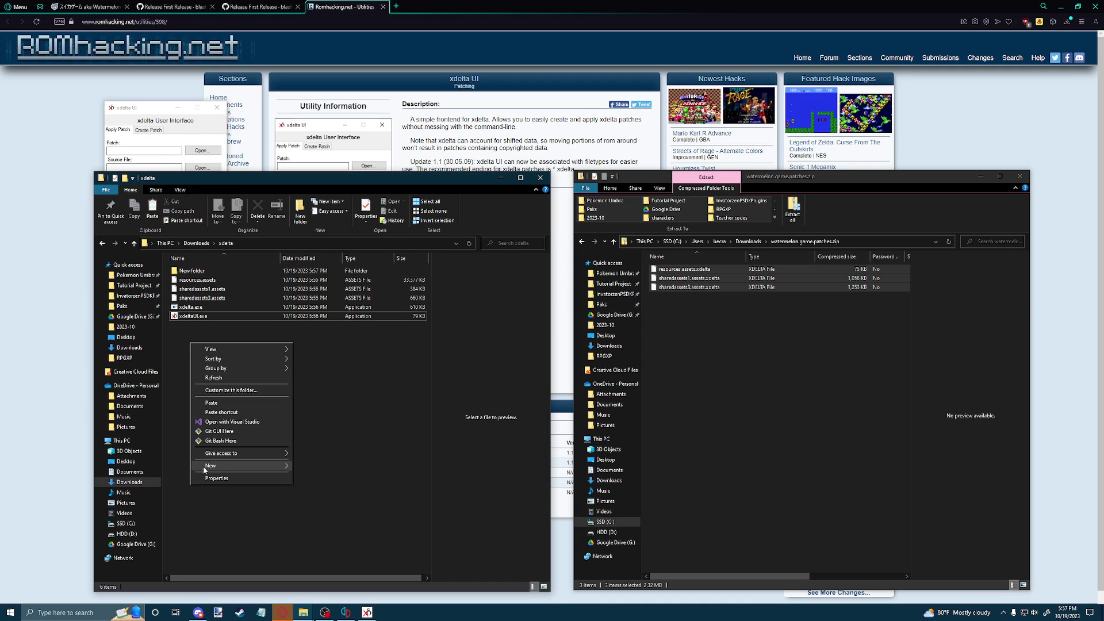
pyautogui.moveTo(207, 466)
pyautogui.click(314, 471)
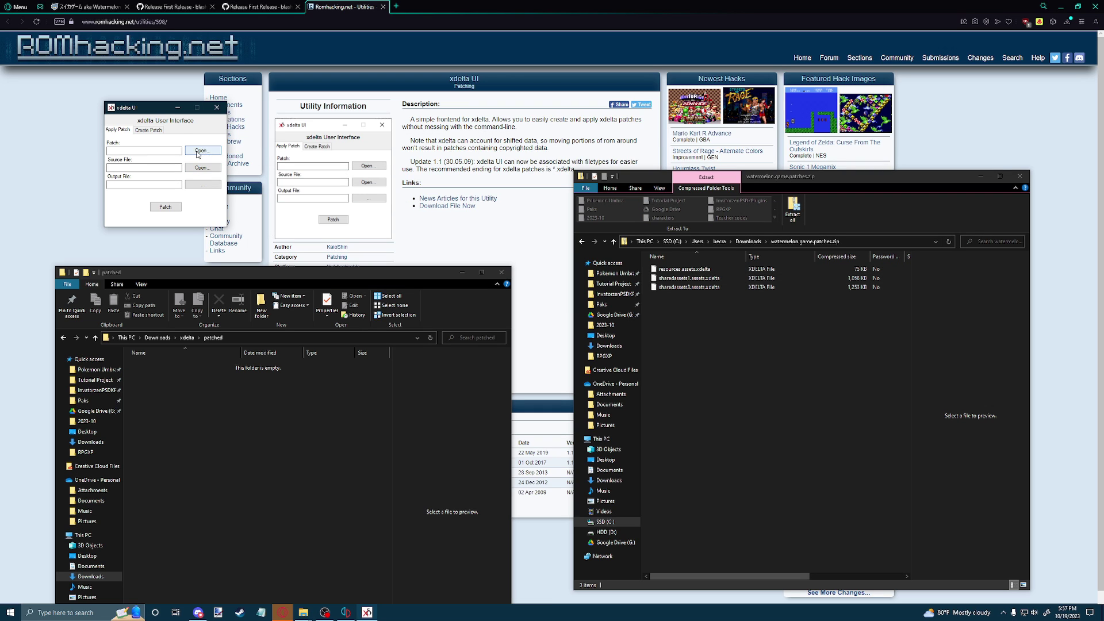
# In xdelta UI, load resources.assets.xdelta from the xdelta folder's New folder as the patch
pyautogui.click(204, 151)
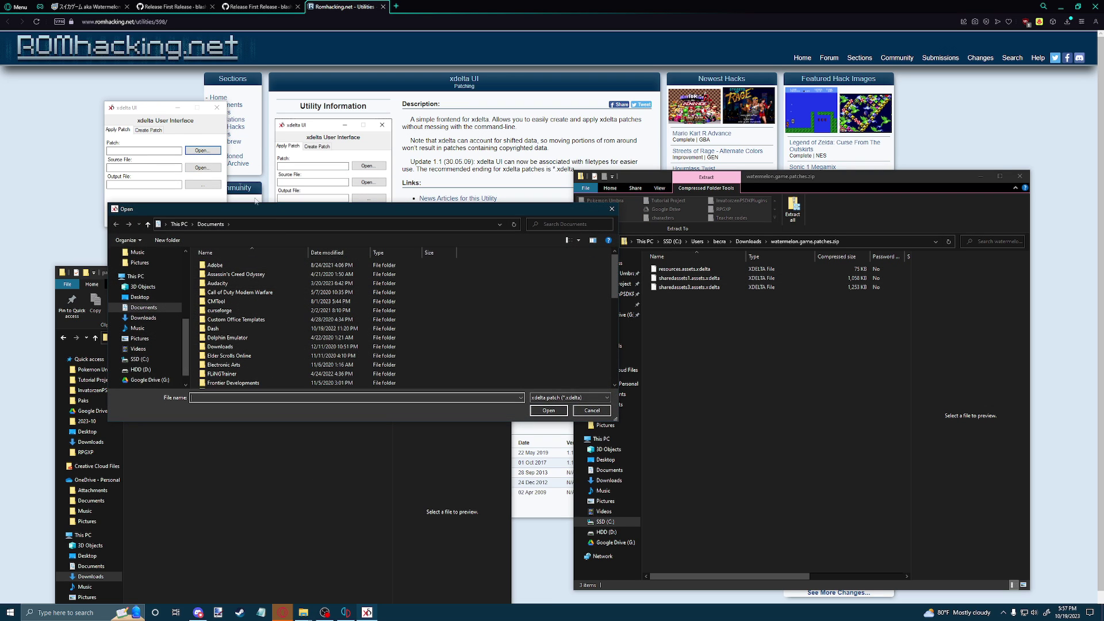
pyautogui.click(270, 226)
pyautogui.write('C:\\Users\\becra\\Downloads\\xdelta\\patched')
pyautogui.press('Return')
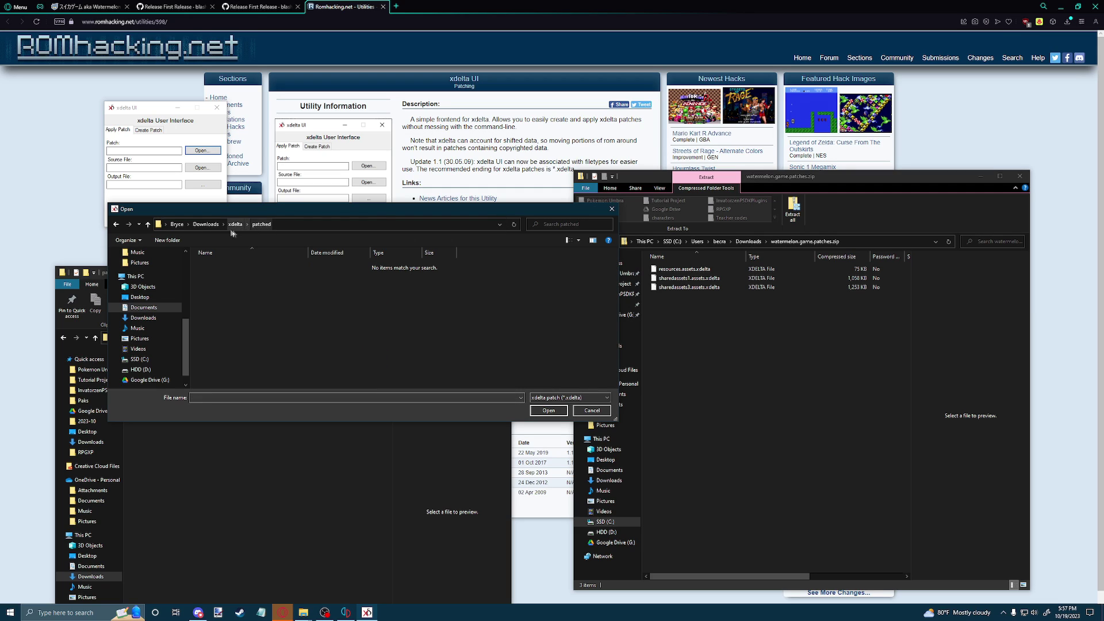
pyautogui.click(235, 225)
pyautogui.doubleClick(226, 266)
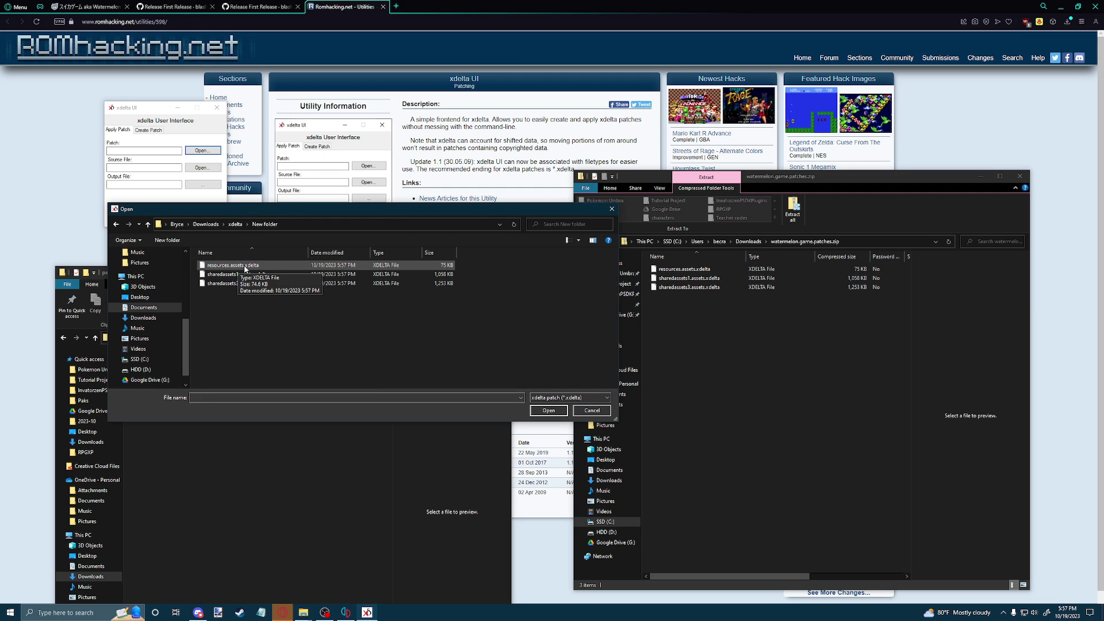
pyautogui.doubleClick(245, 267)
# Patch the source file resources.assets, writing the output under the same name in the patched folder
pyautogui.click(201, 168)
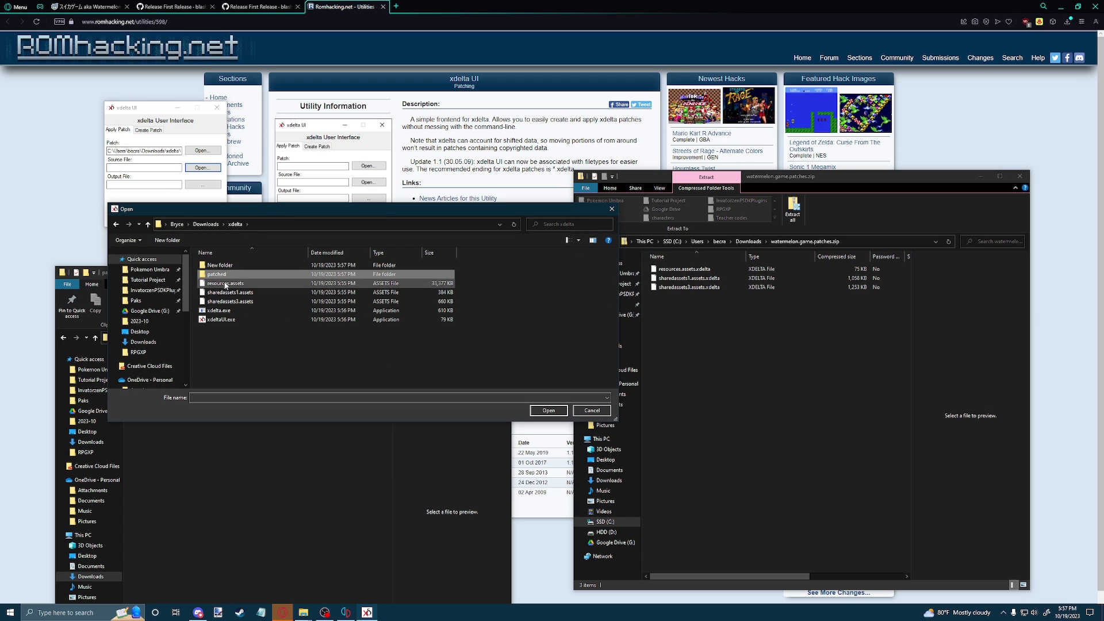
pyautogui.doubleClick(222, 283)
pyautogui.click(203, 184)
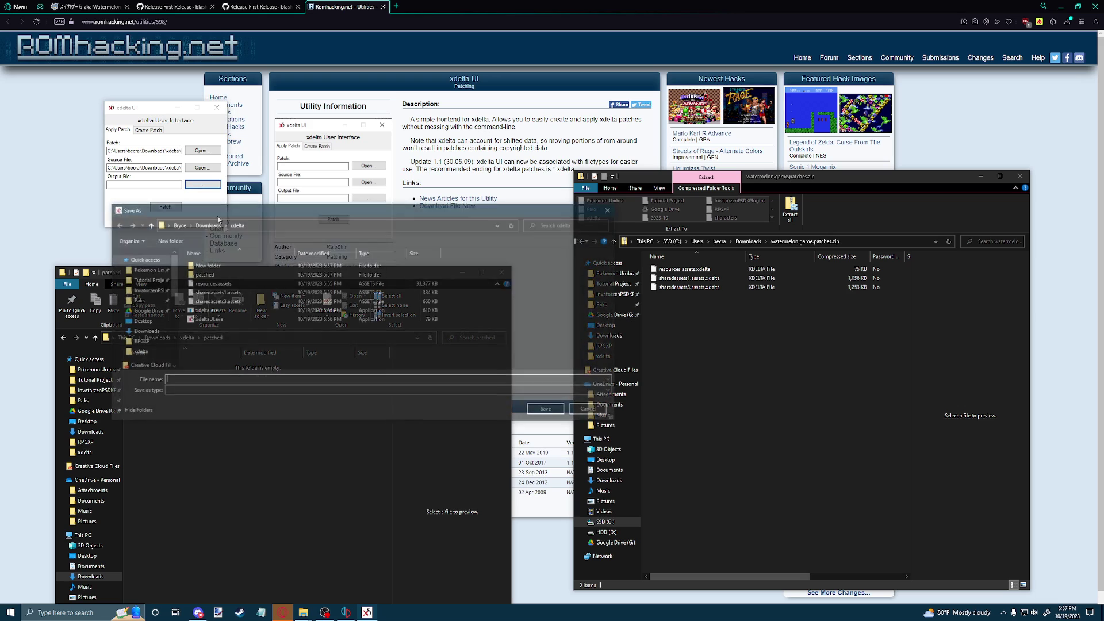
pyautogui.click(212, 284)
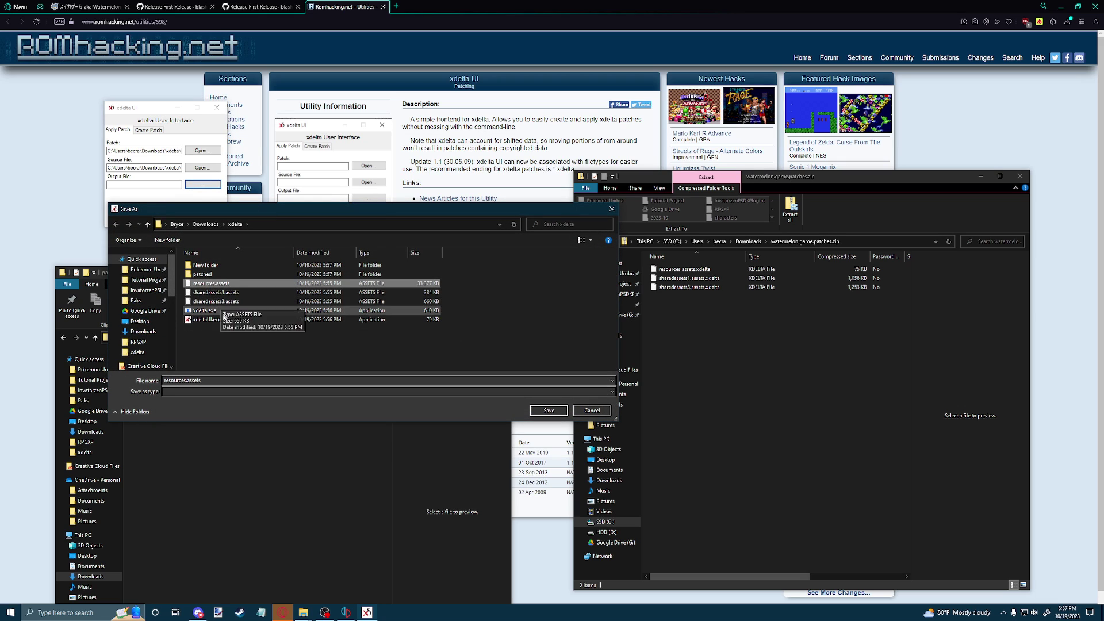
pyautogui.doubleClick(201, 274)
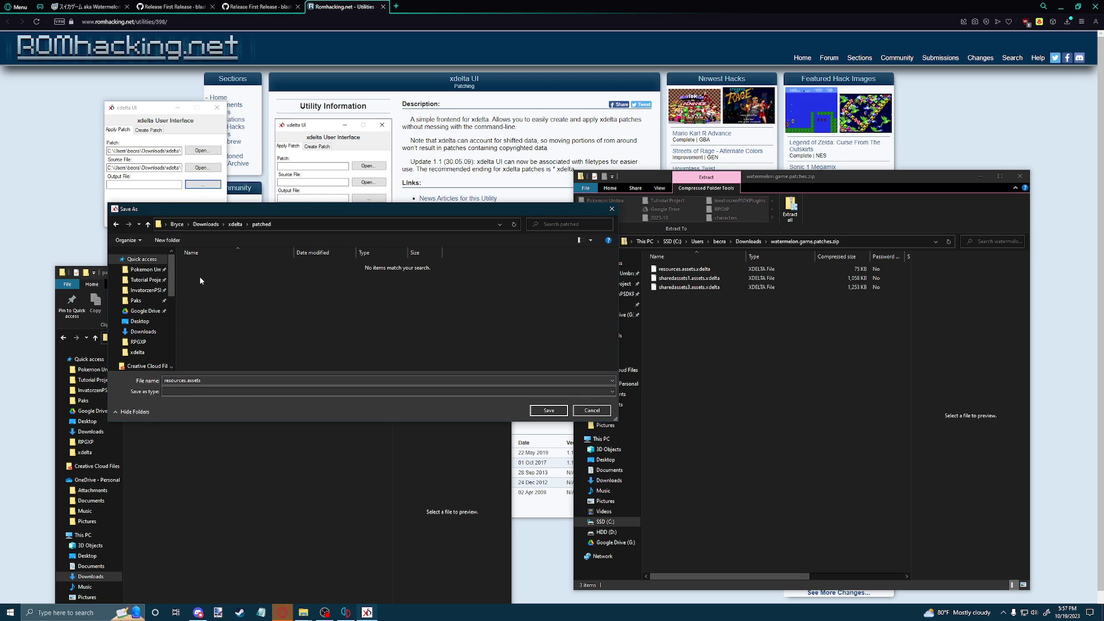
pyautogui.click(547, 410)
pyautogui.click(166, 207)
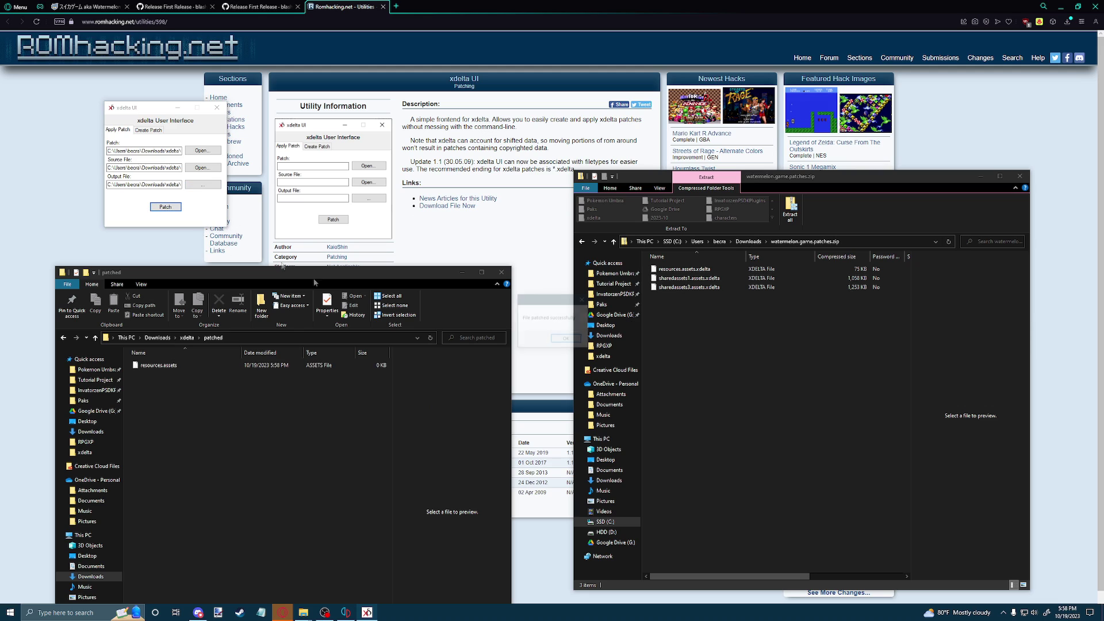
pyautogui.click(567, 340)
# Choose sharedassets1.assets.xdelta as the patch and sharedassets1.assets as the source file
pyautogui.click(217, 153)
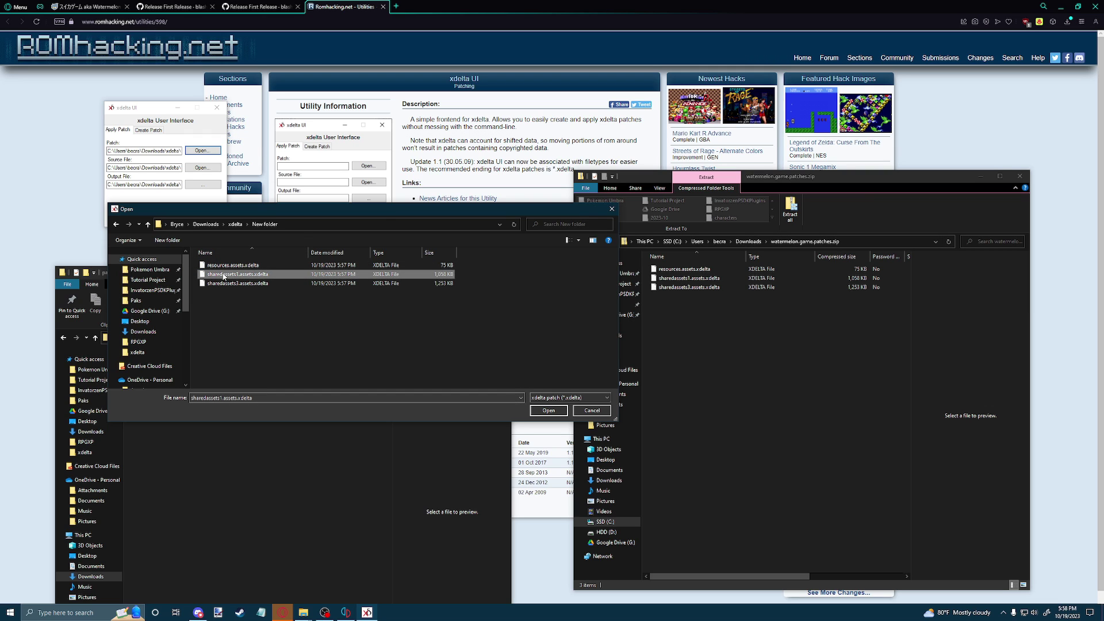
pyautogui.press('Escape')
pyautogui.click(207, 167)
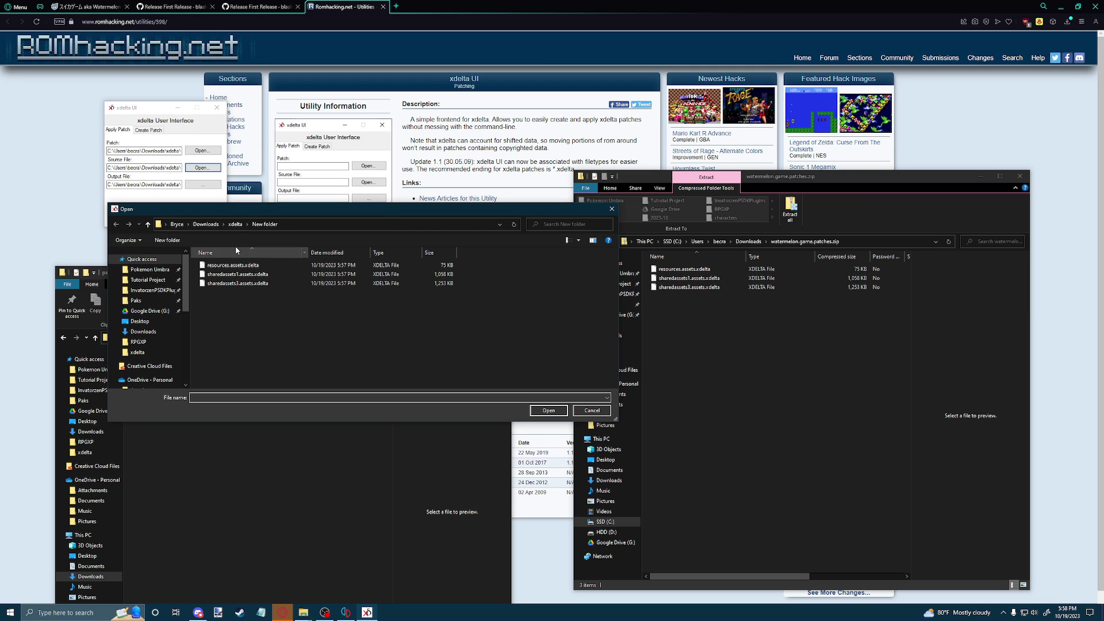
pyautogui.doubleClick(230, 292)
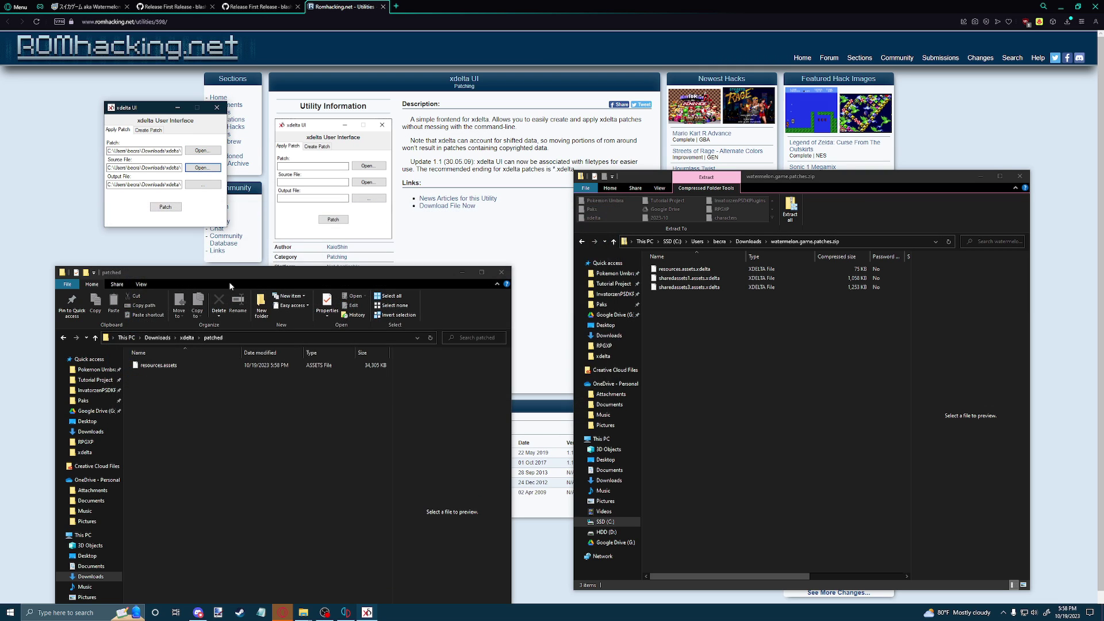
# Set the output file to sharedassets1.assets in the patched folder and apply the patch
pyautogui.click(197, 185)
pyautogui.click(218, 292)
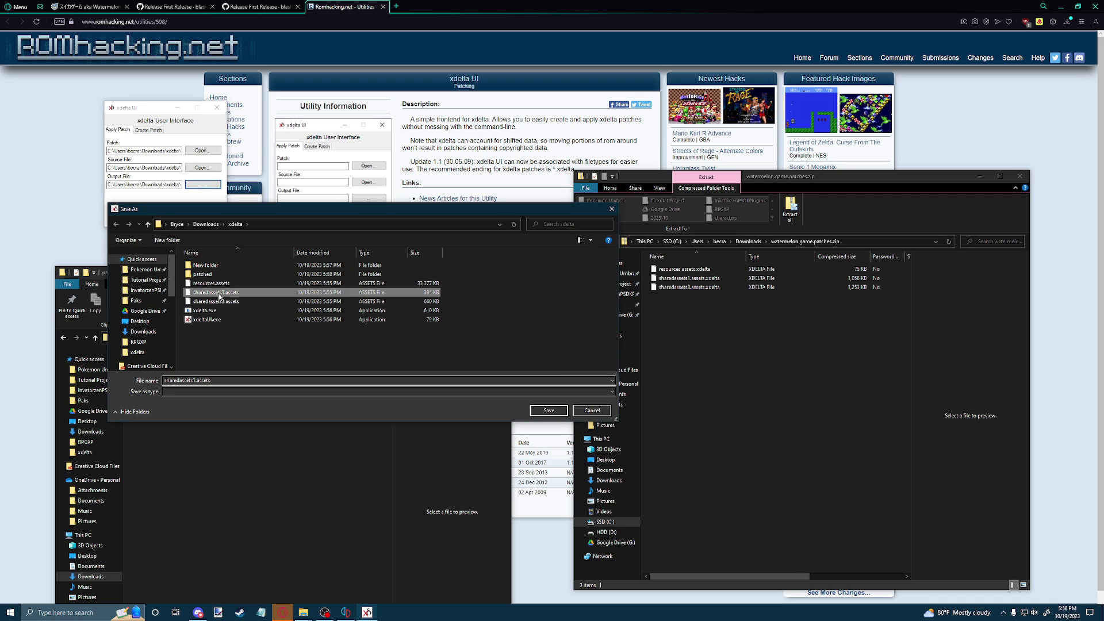
pyautogui.doubleClick(203, 274)
pyautogui.click(549, 410)
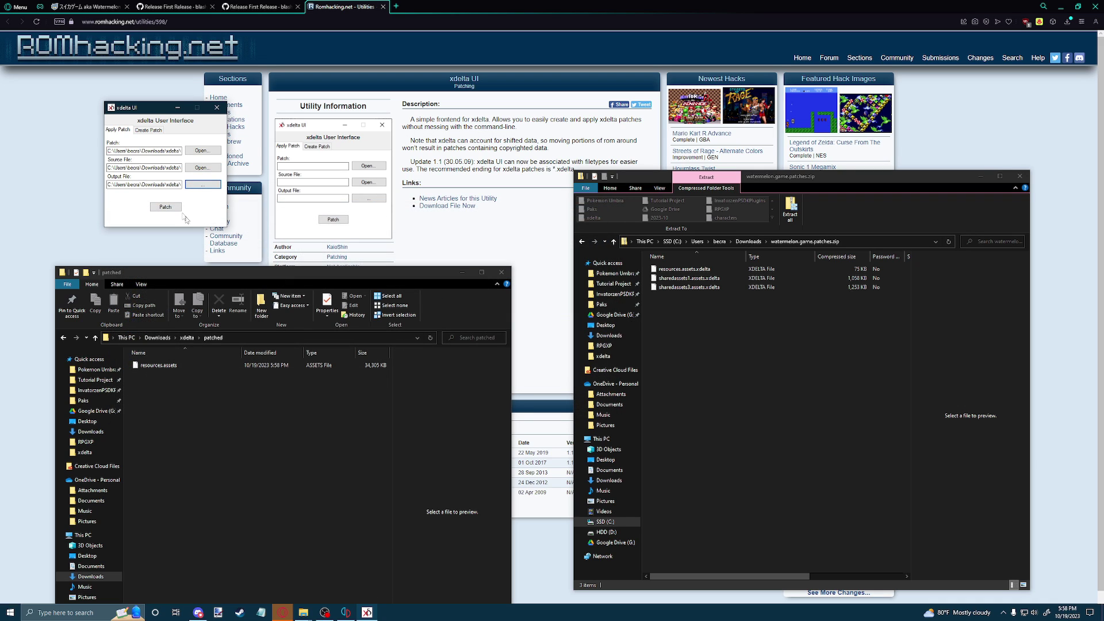
pyautogui.click(165, 207)
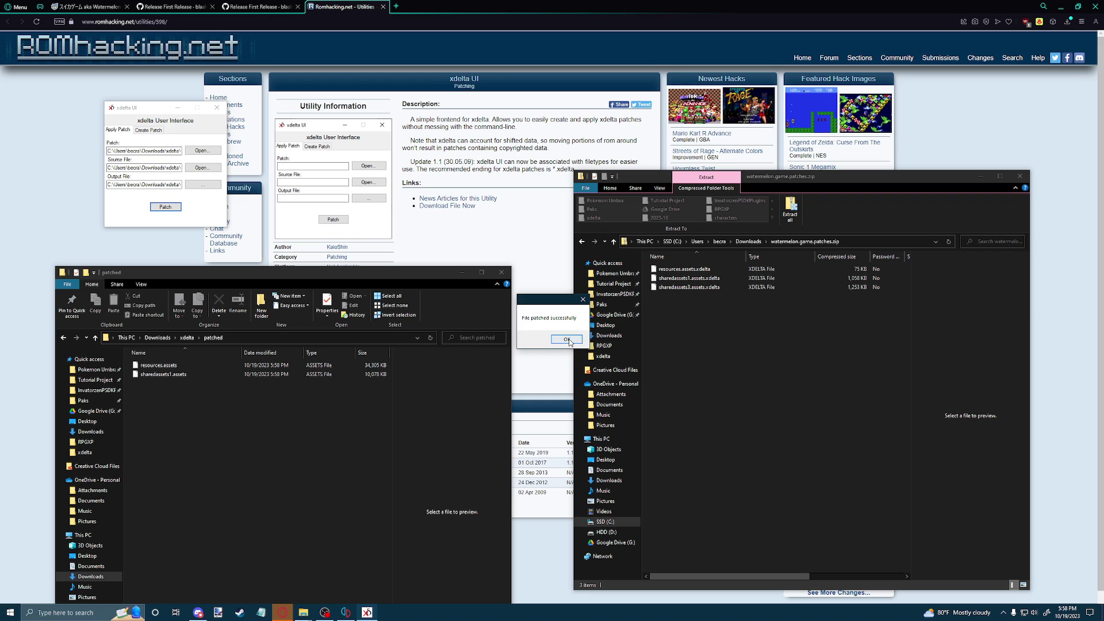
pyautogui.click(568, 340)
# Choose sharedassets3.assets.xdelta from New folder as the patch and sharedassets3.assets from the xdelta folder as the source file
pyautogui.click(202, 152)
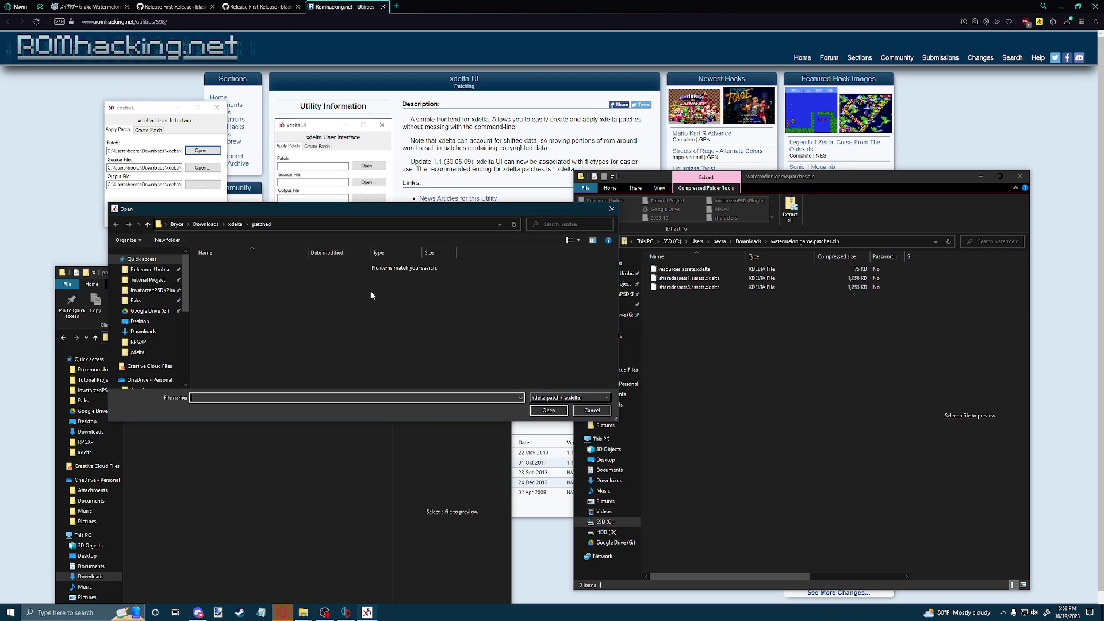
pyautogui.click(236, 224)
pyautogui.doubleClick(230, 266)
pyautogui.click(226, 284)
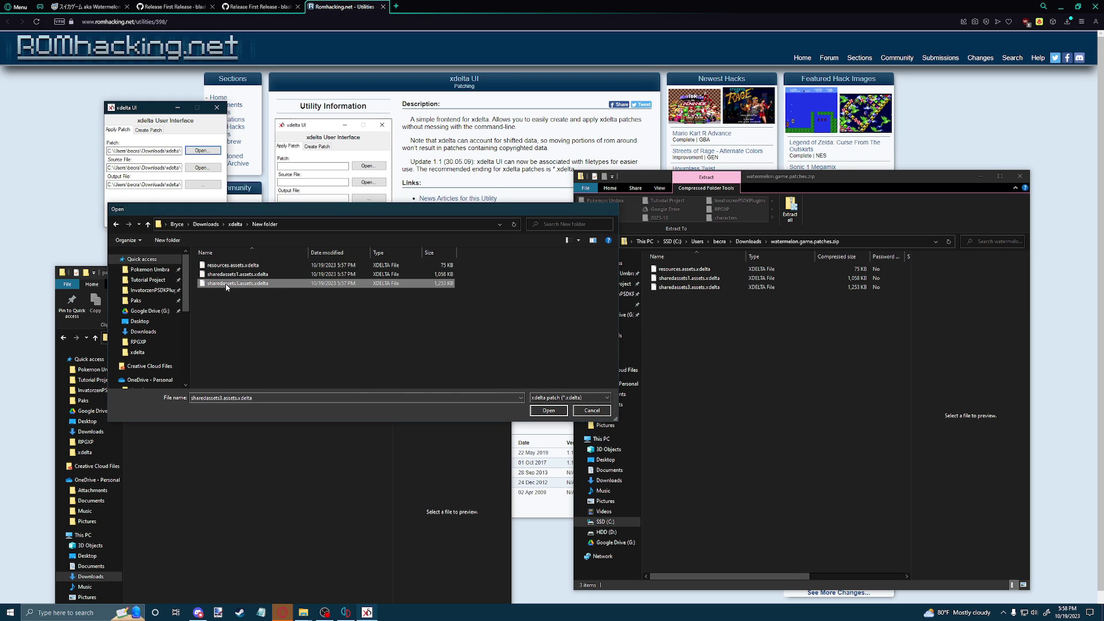
pyautogui.doubleClick(226, 283)
pyautogui.click(201, 168)
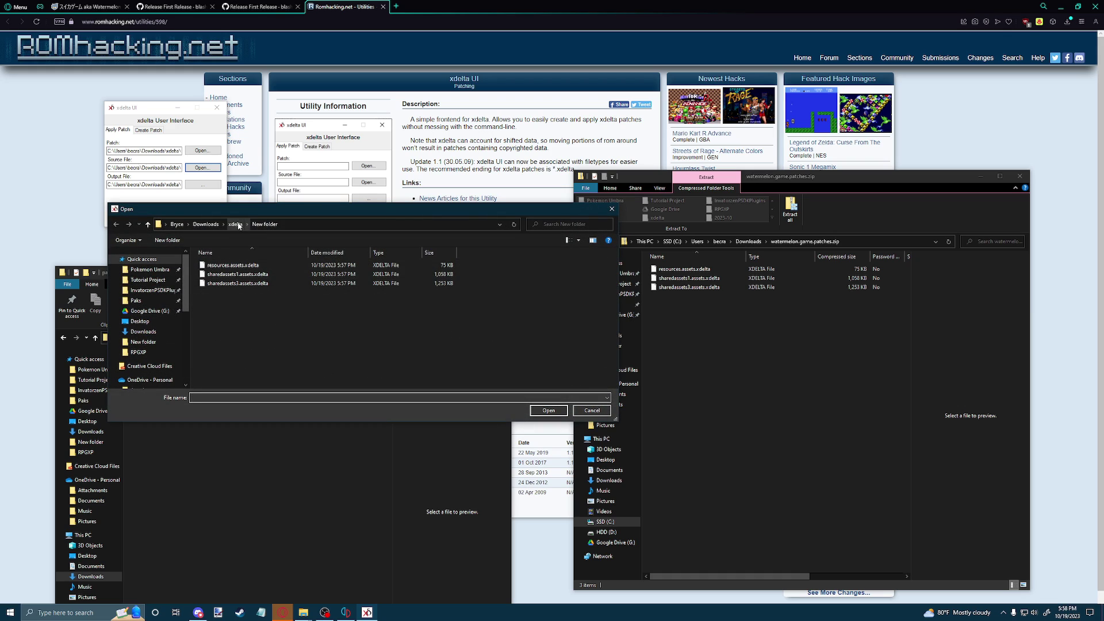
pyautogui.click(235, 224)
pyautogui.press('Escape')
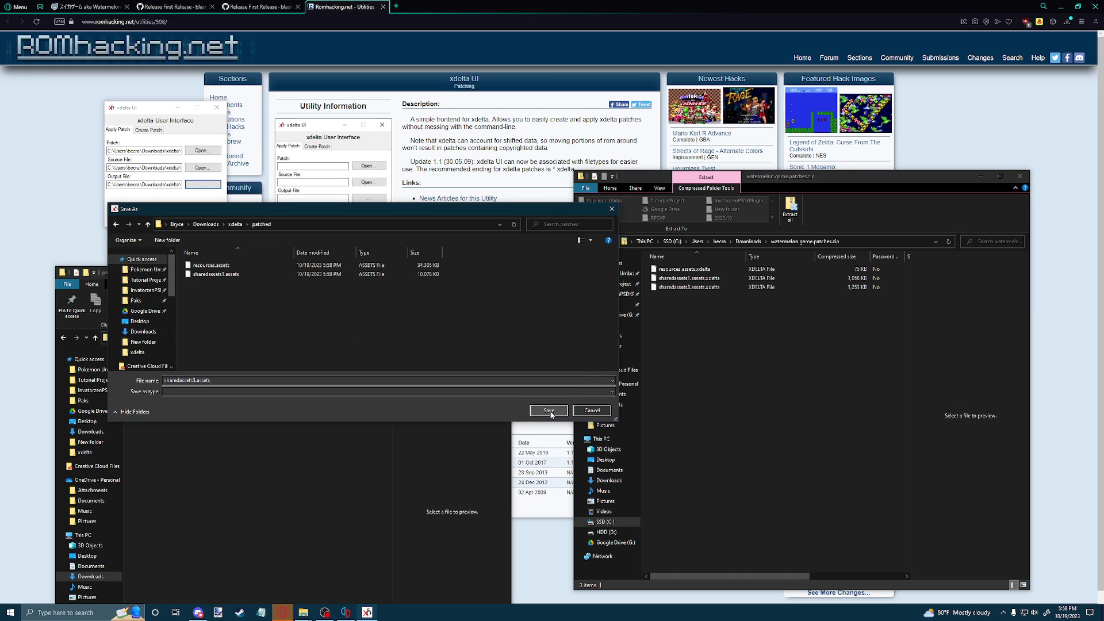
# Save the output as sharedassets3.assets in the patched folder, apply the patch and close xdelta UI
pyautogui.click(549, 410)
pyautogui.click(165, 207)
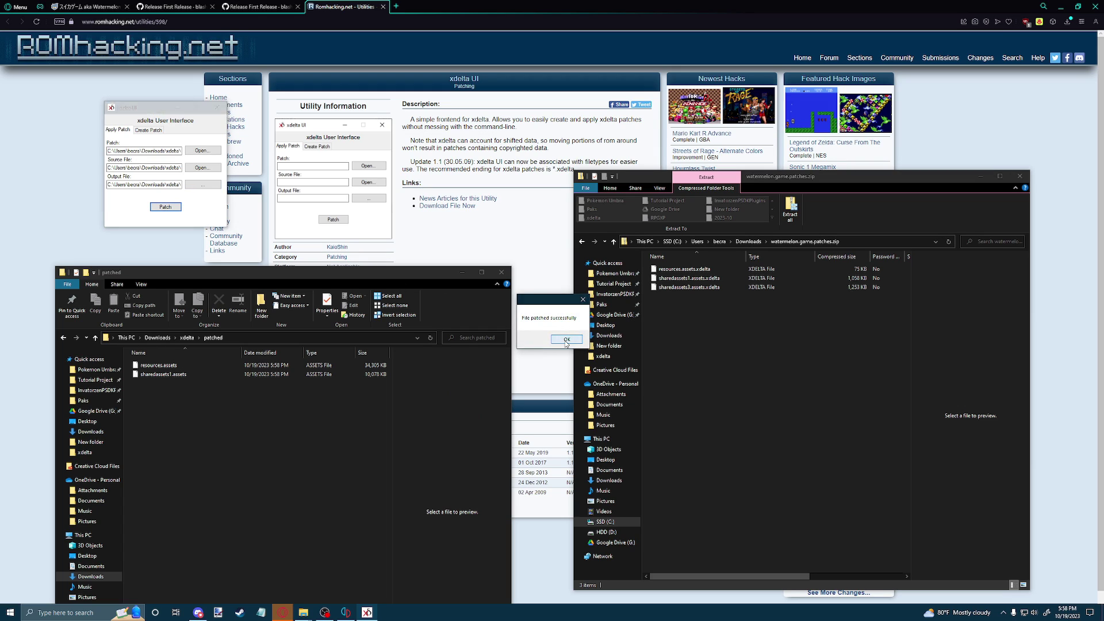
pyautogui.click(567, 343)
pyautogui.click(216, 108)
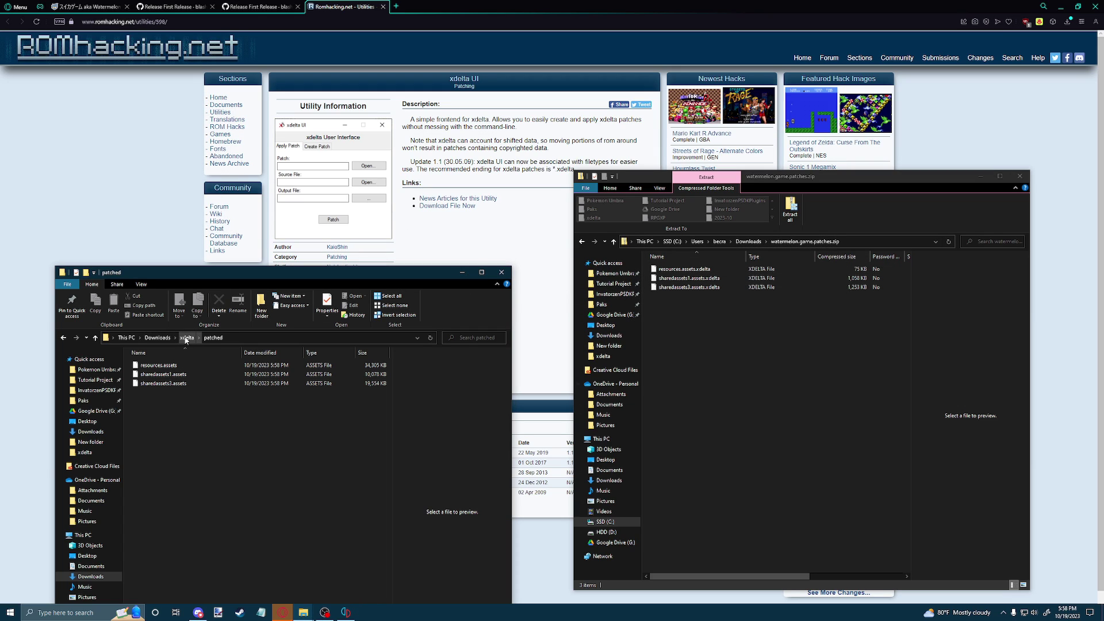
# Copy the three patched asset files, switch to yuzu and open the mod data location of スイカゲーム
pyautogui.moveTo(196, 436); pyautogui.dragTo(141, 361)
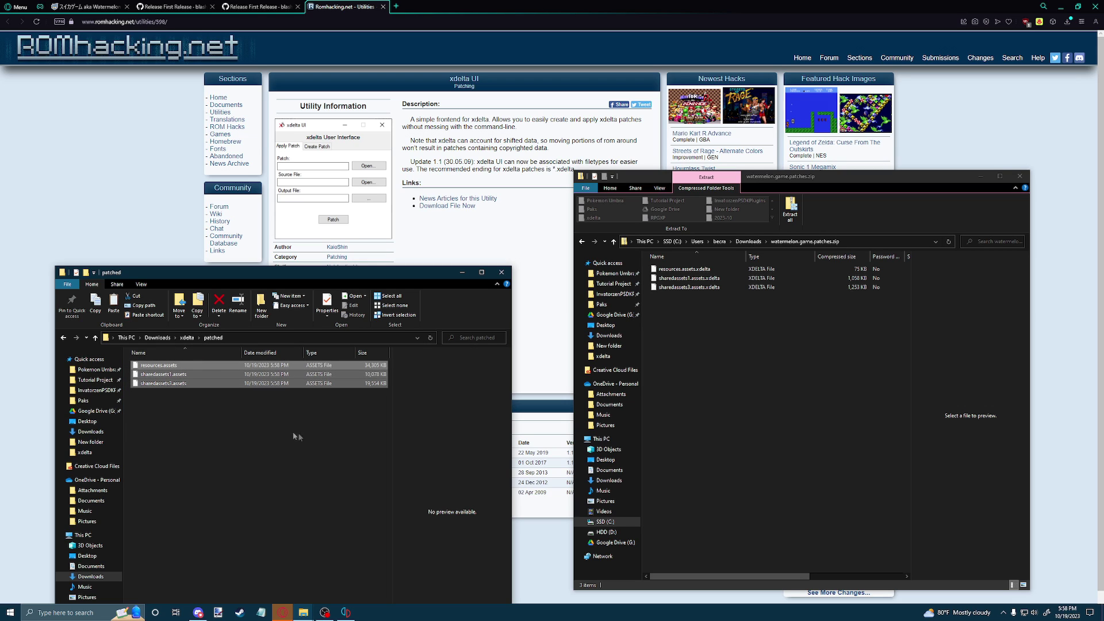
pyautogui.click(346, 612)
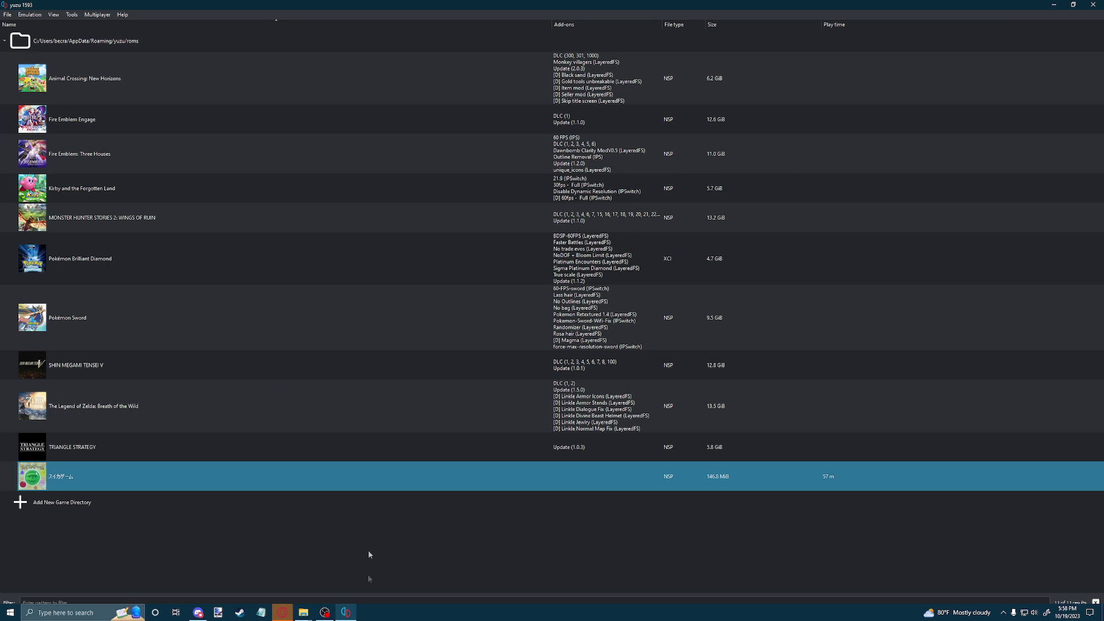
pyautogui.rightClick(77, 476)
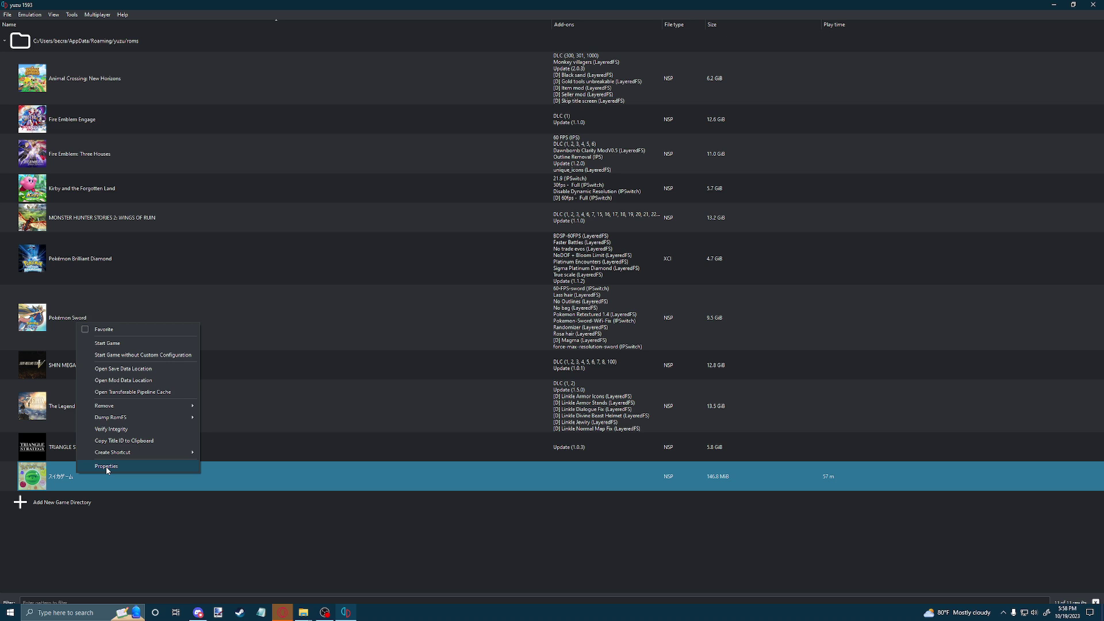
pyautogui.click(116, 381)
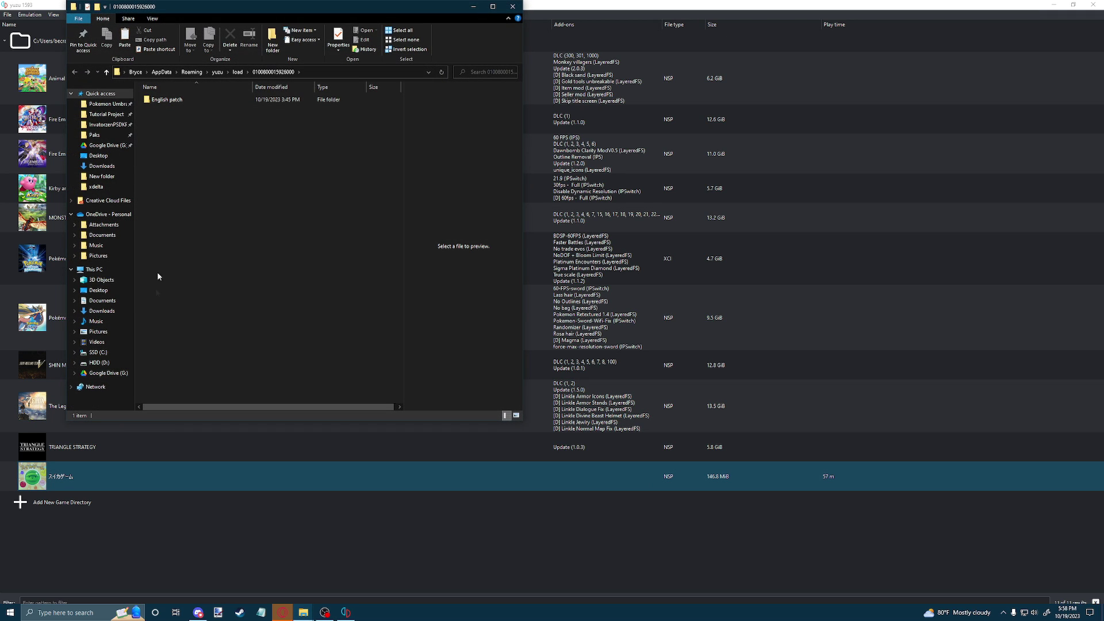
# Paste the patched files into the English patch mod's romfs\Data folder, replacing the existing files
pyautogui.doubleClick(166, 101)
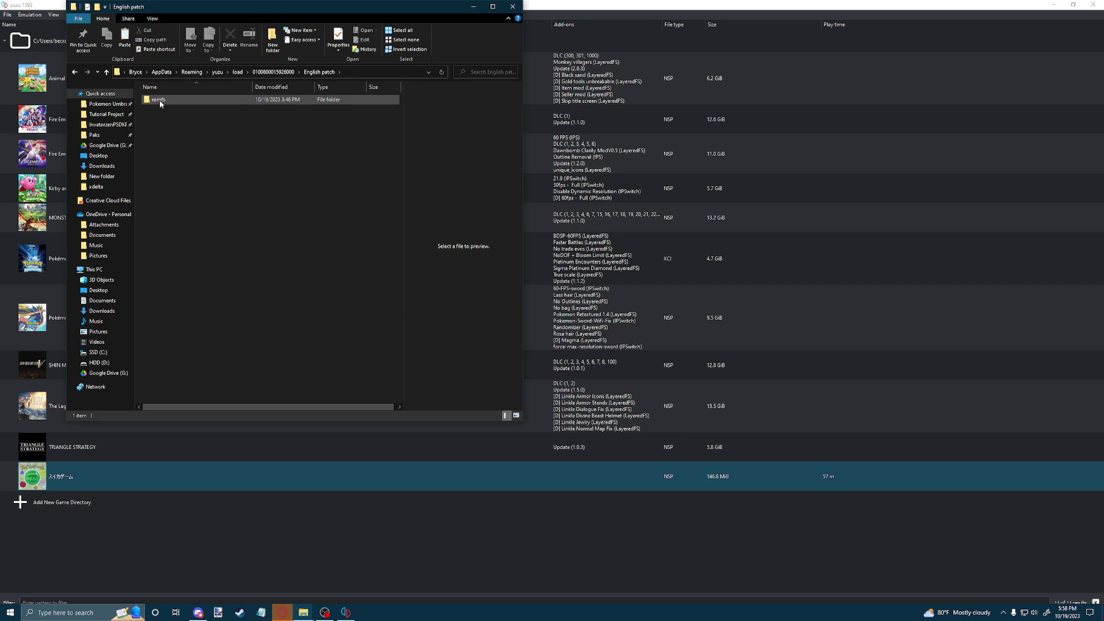
pyautogui.doubleClick(165, 101)
pyautogui.doubleClick(157, 102)
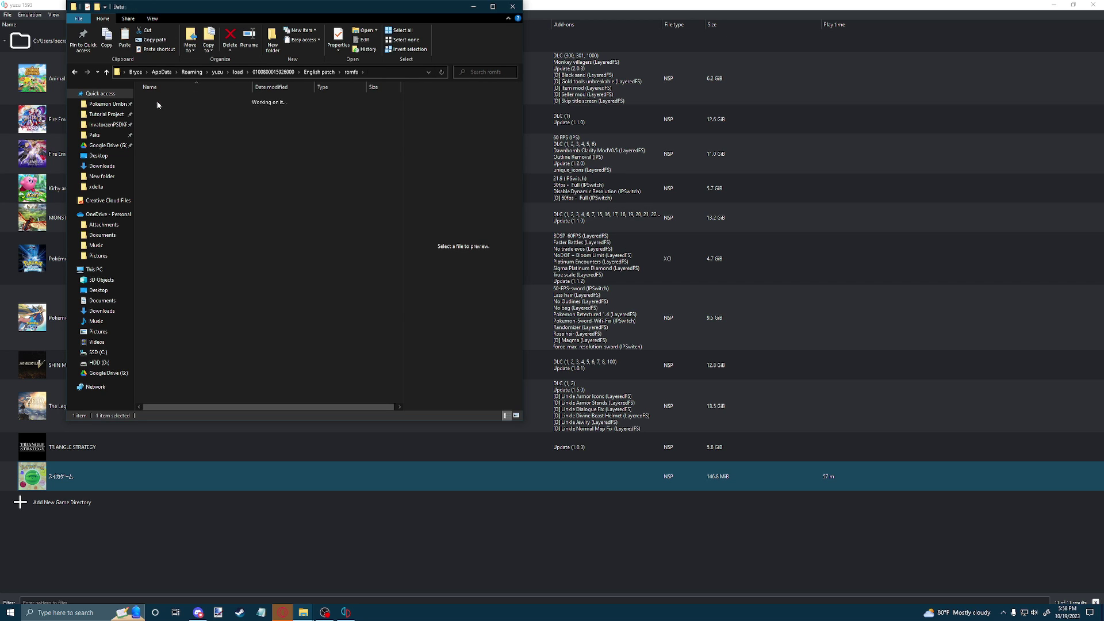
pyautogui.moveTo(255, 163); pyautogui.dragTo(266, 168)
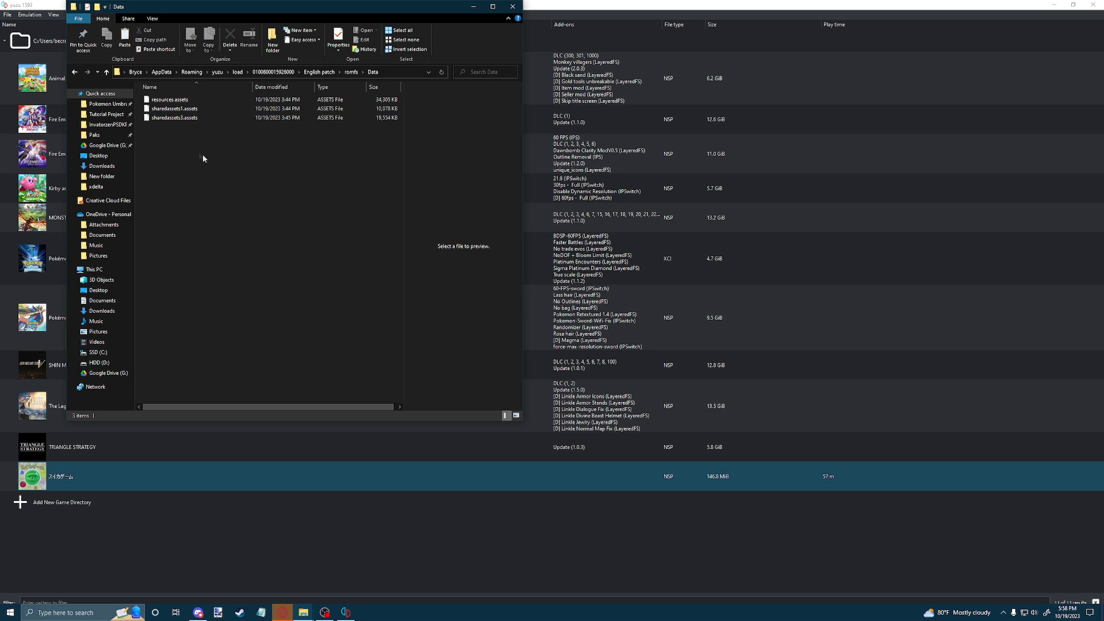
pyautogui.click(552, 246)
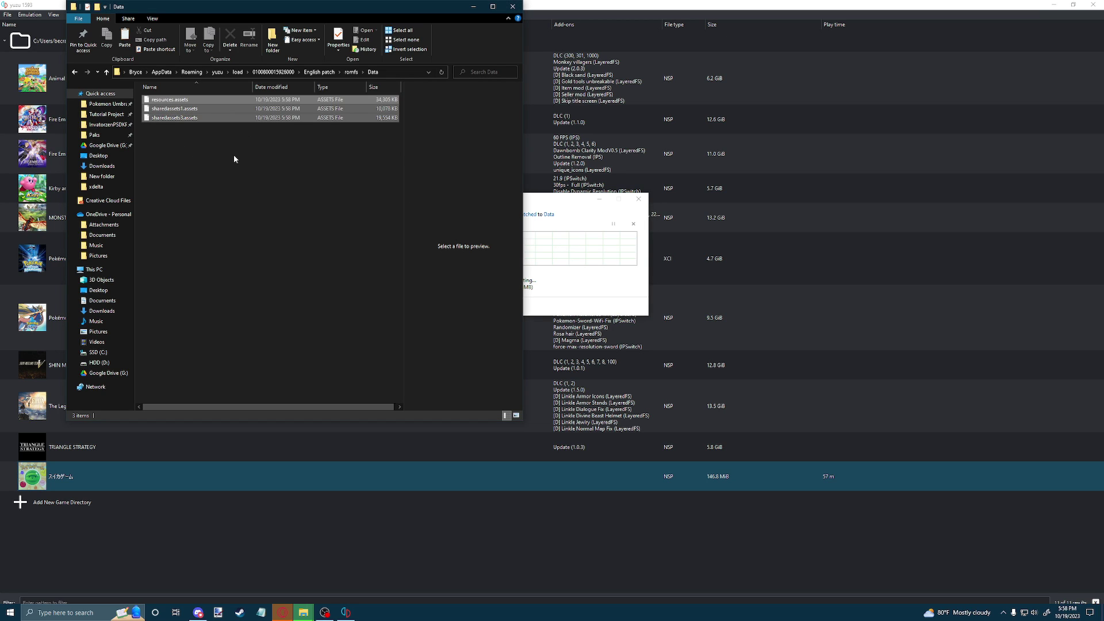
# Return to yuzu's game list and launch スイカゲーム
pyautogui.click(149, 556)
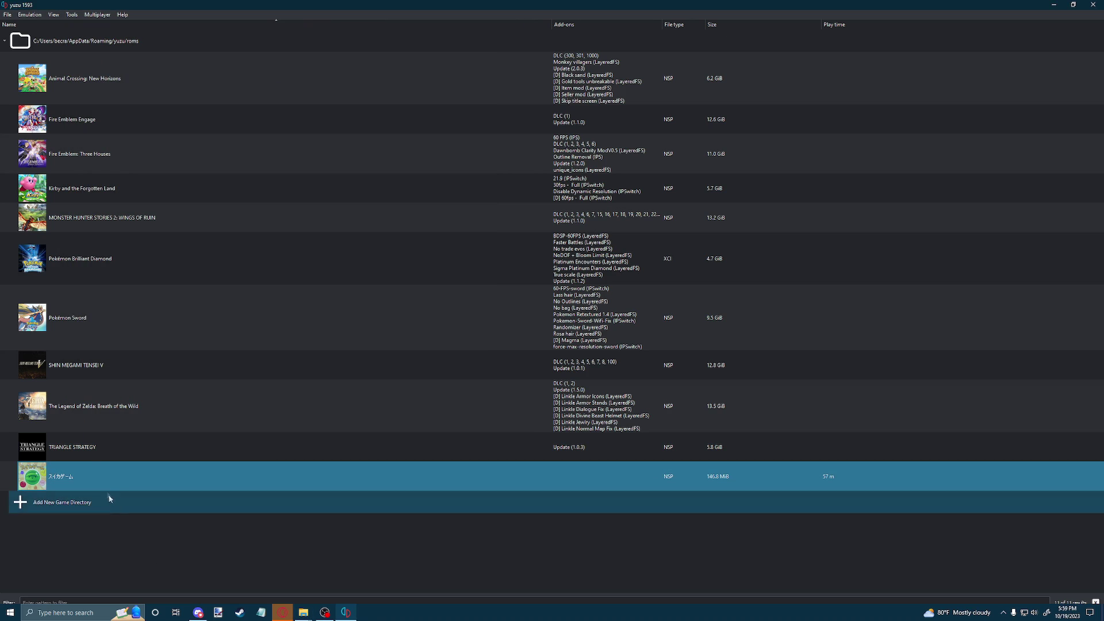
pyautogui.doubleClick(89, 469)
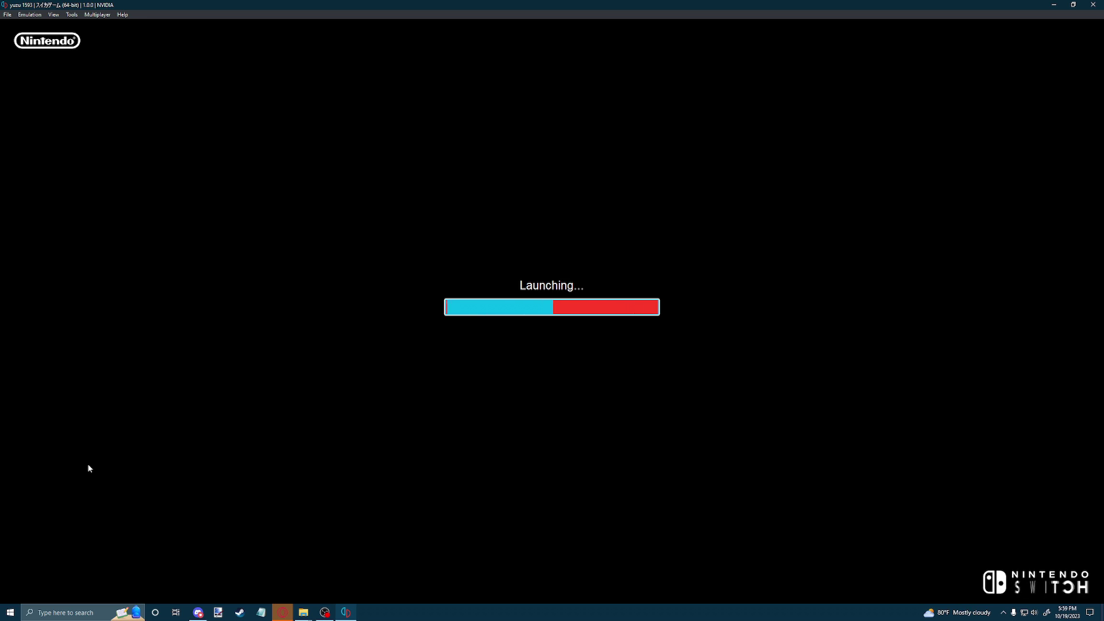